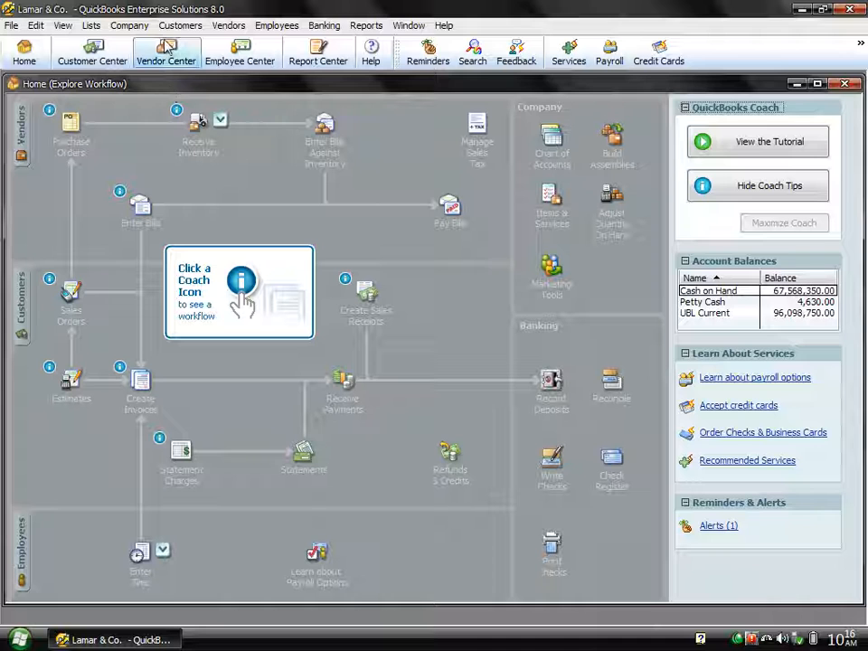
Step: Close the vendor overview and the Home window to leave an empty workspace
left_click(164, 53)
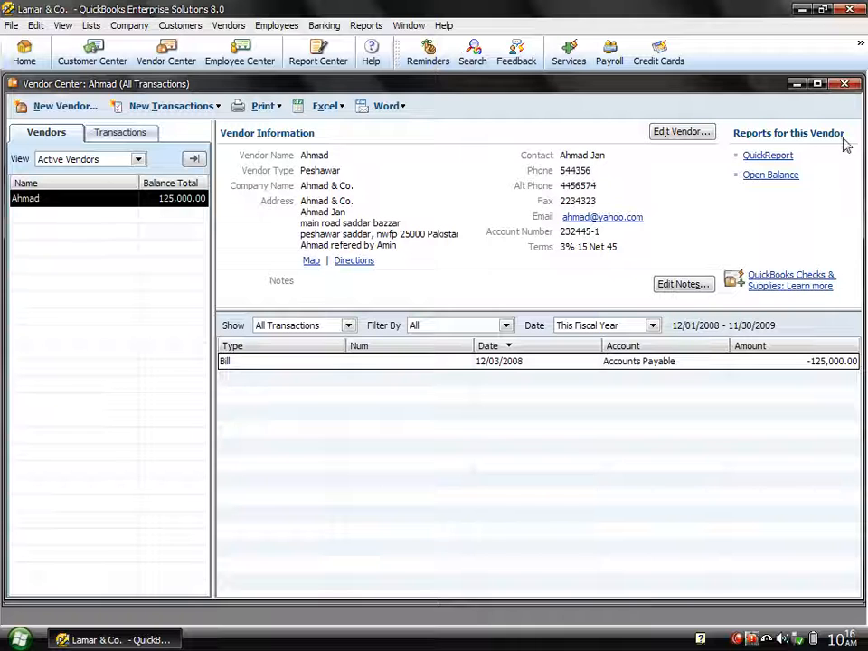
left_click(844, 85)
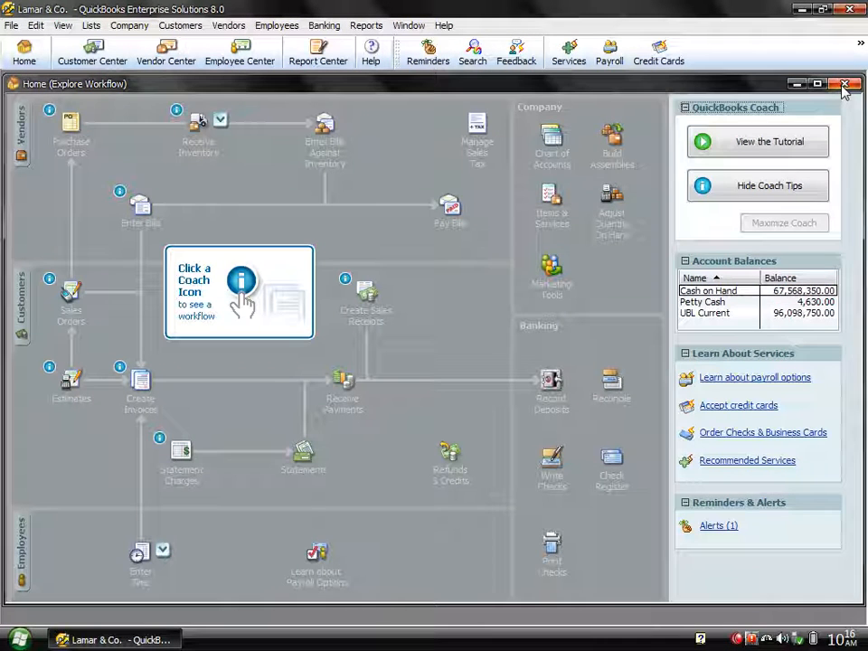
left_click(844, 84)
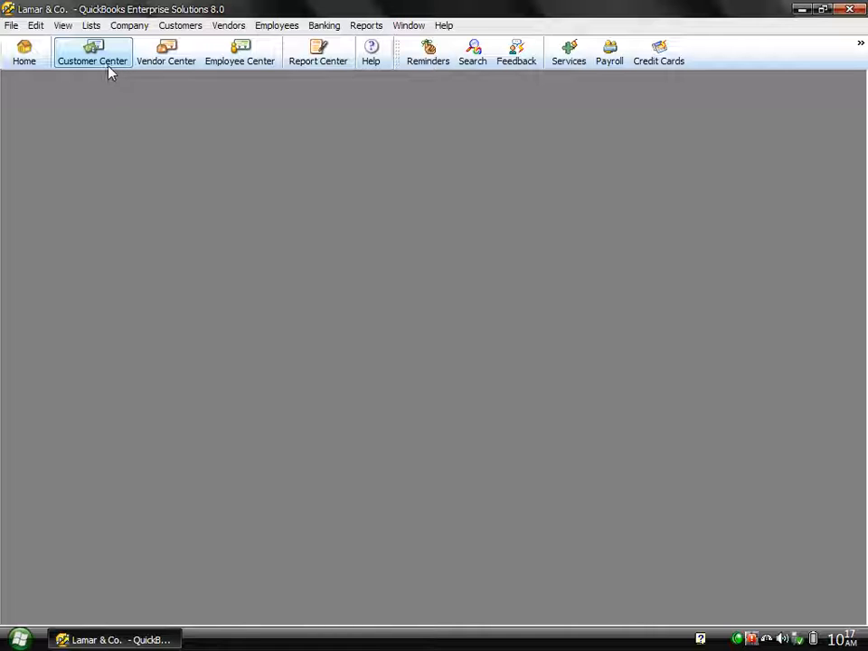
Step: Open the Customer Center and start a new customer from New Customer & Job
left_click(190, 26)
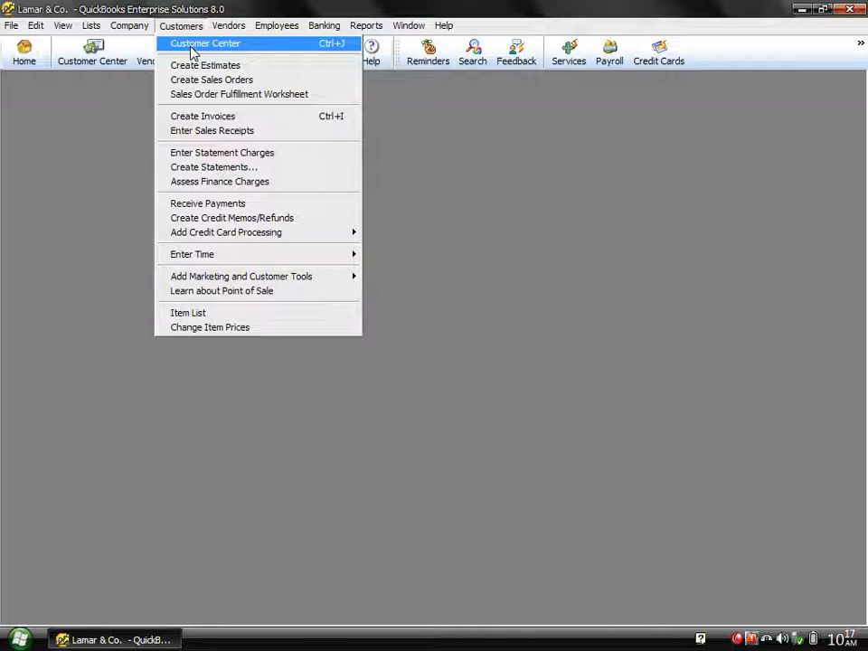
left_click(192, 52)
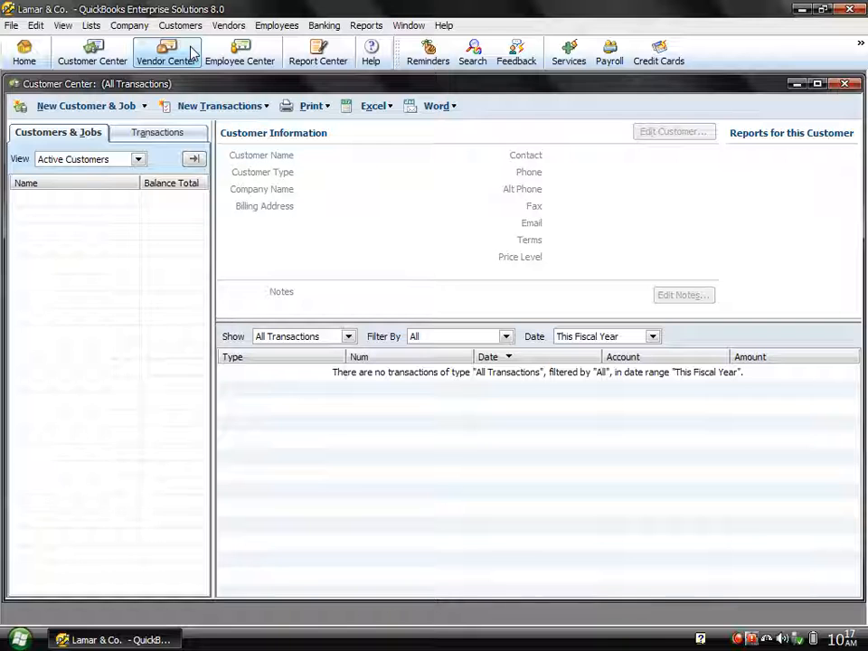
left_click(90, 110)
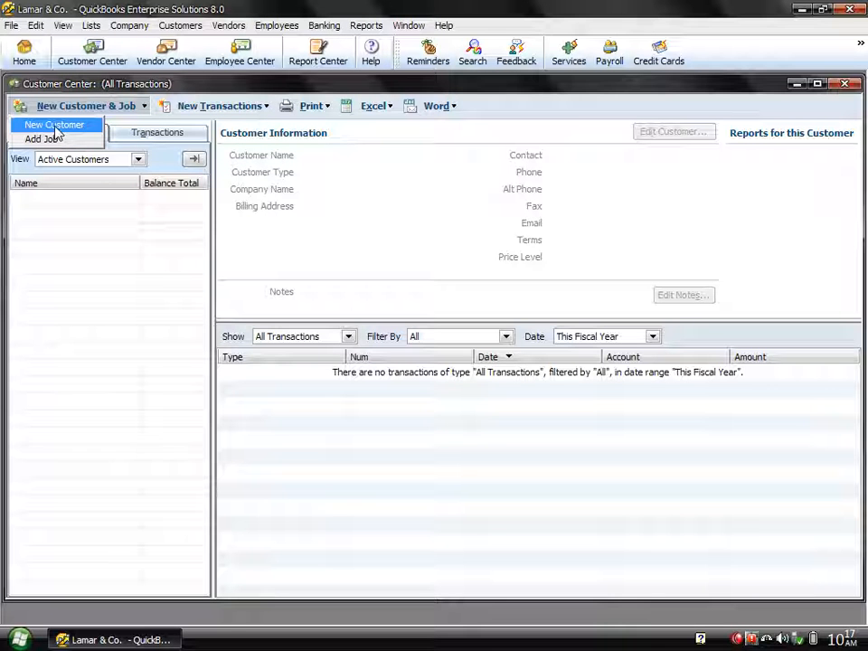
left_click(57, 129)
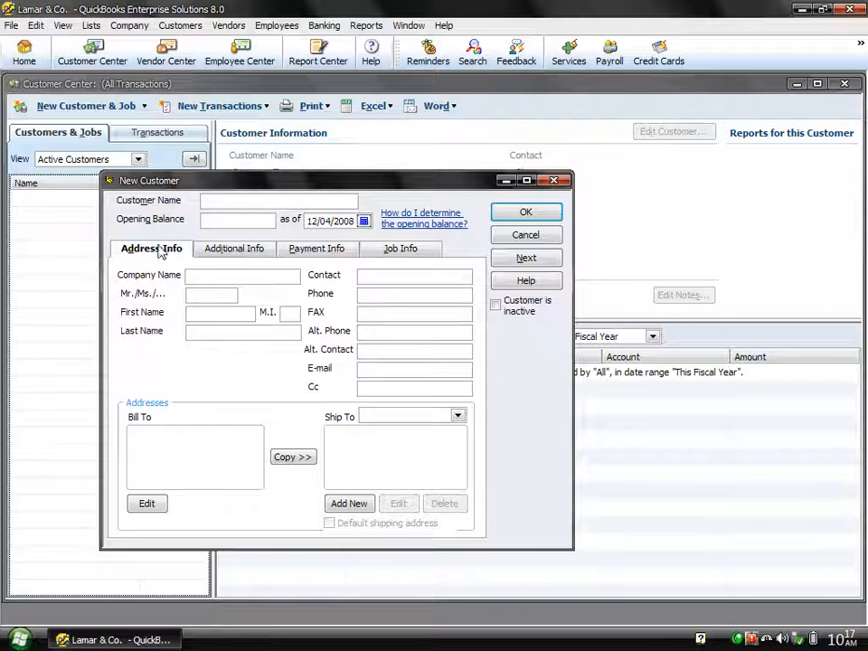
Step: Name the new customer 'Lamar Degree College' with an opening balance of 5000
type("Lamar")
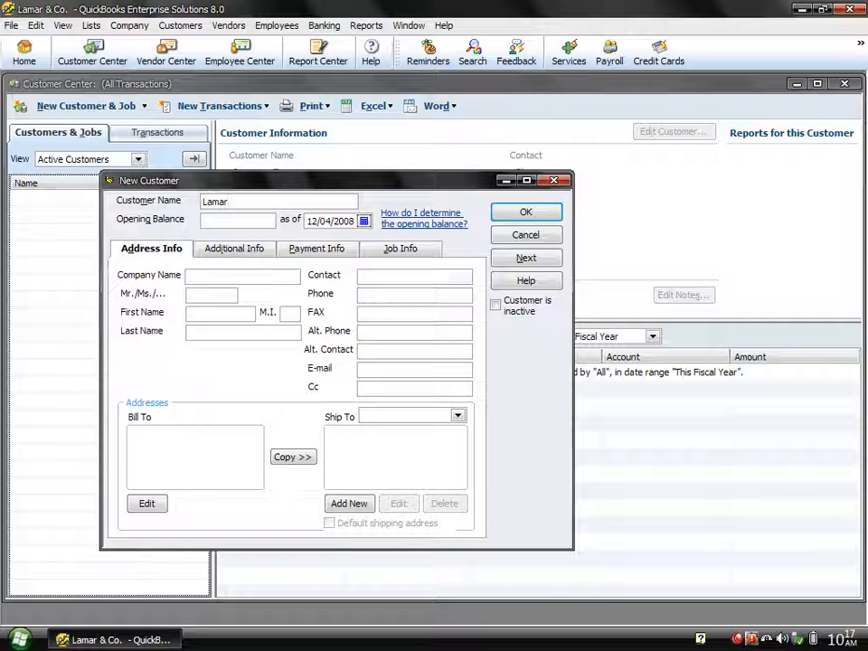
type(" Degree College")
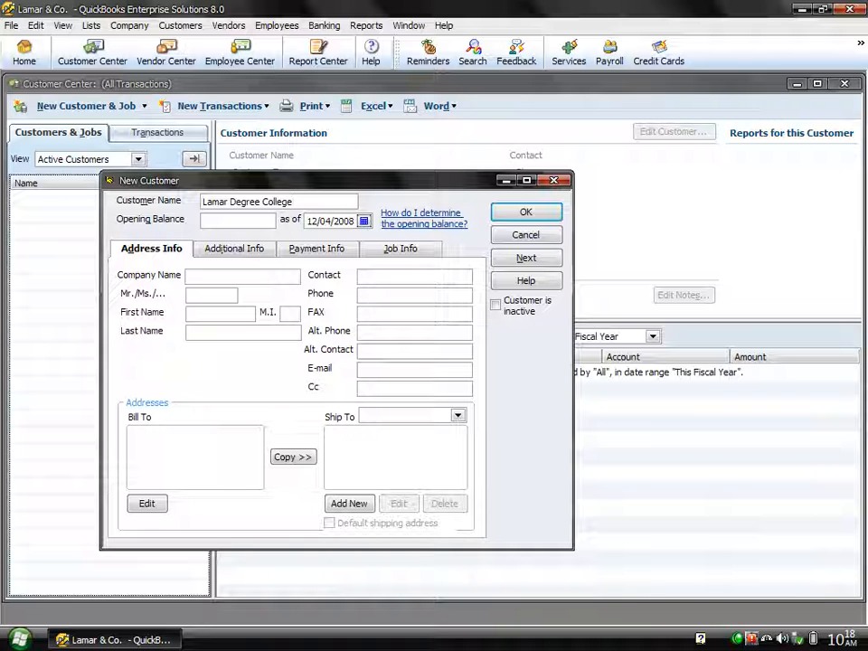
left_click(217, 221)
type("5000")
left_click(213, 278)
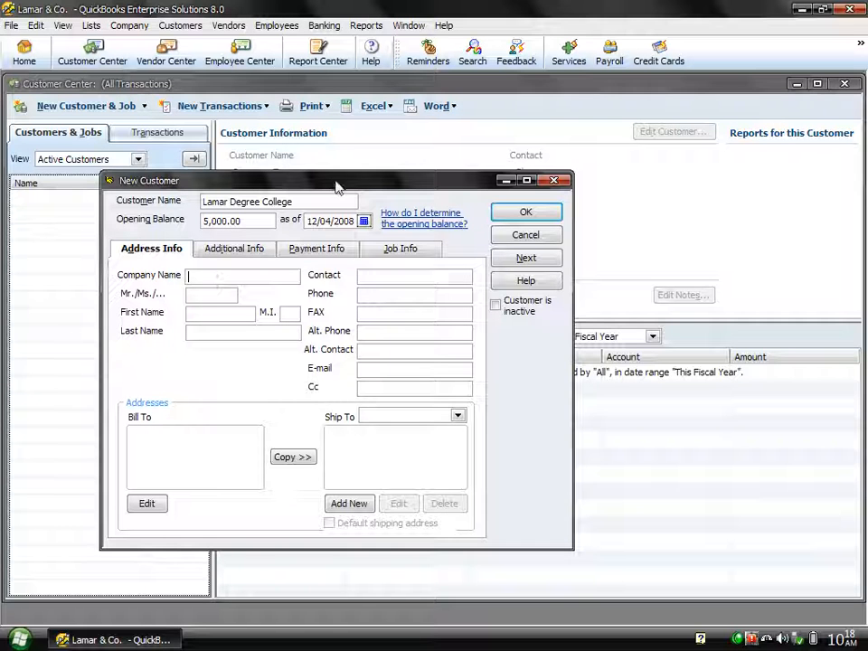
Step: Copy 'Lamar Degree College' into Company Name and enter the contact person's salutation, first name, initial and last name
left_click_drag(349, 201, 143, 181)
key("ctrl+c")
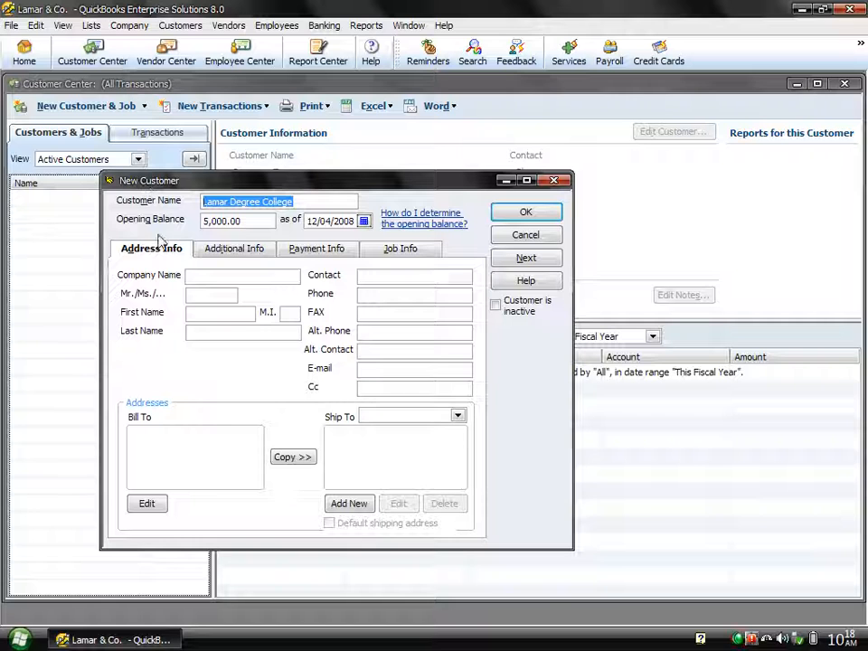
left_click(223, 280)
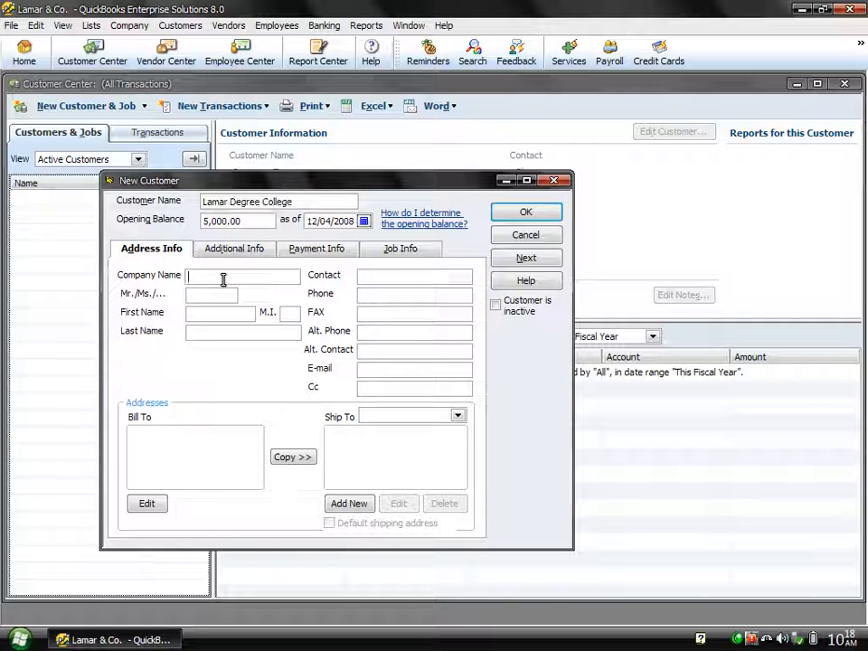
key("ctrl+v")
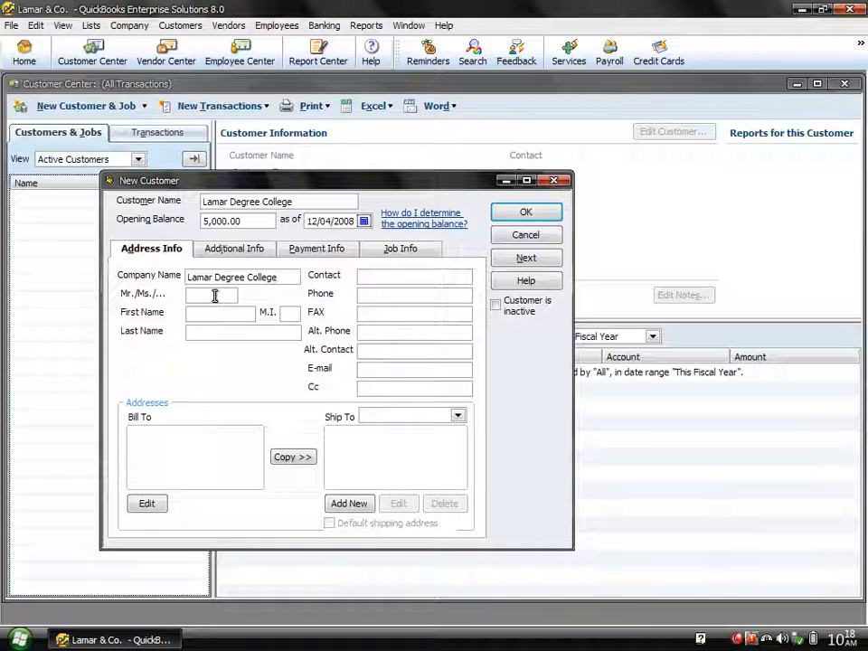
left_click(214, 296)
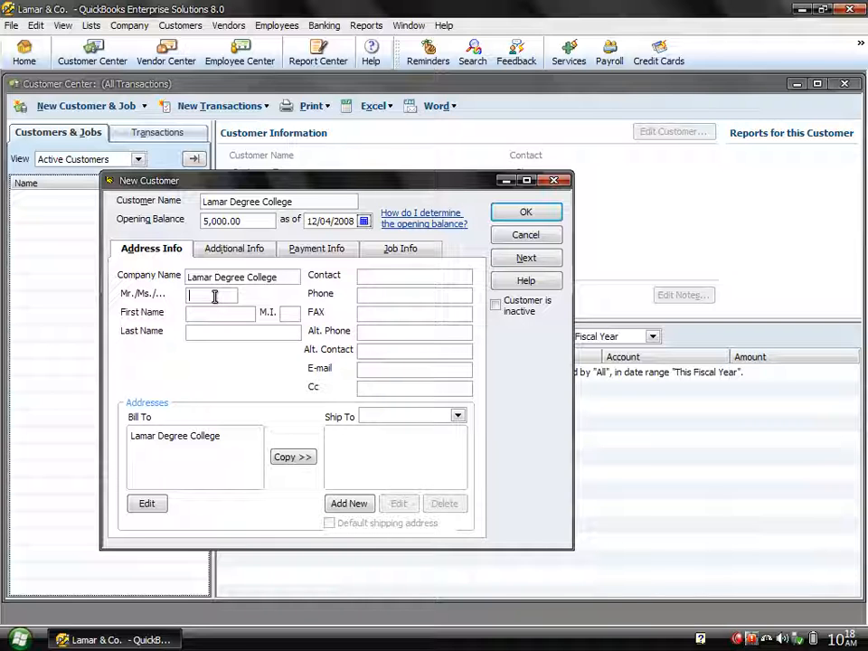
type("Shahzad")
left_click(208, 314)
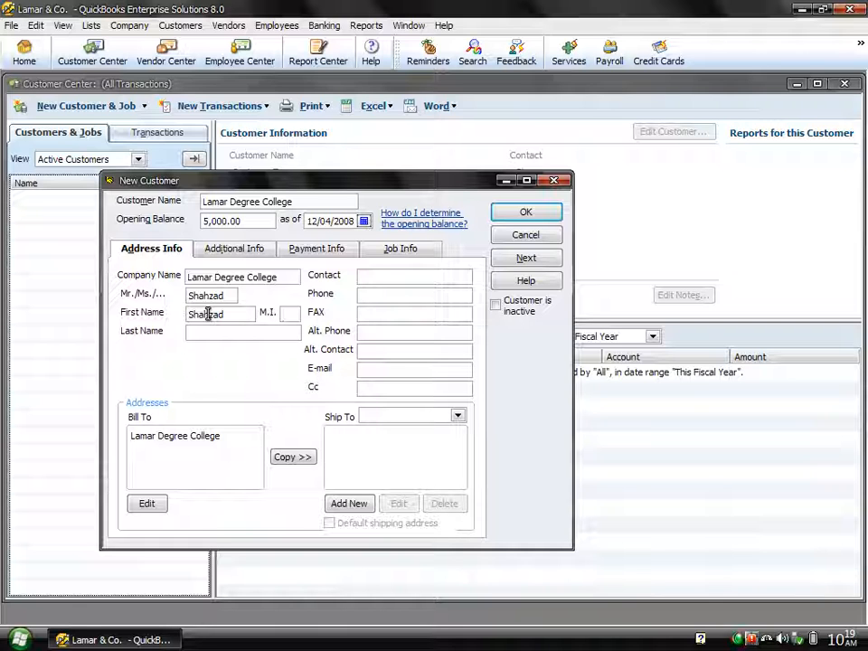
key("Tab")
key("Tab")
left_click(209, 314)
Step: Enter the two street lines of the Bill To address
key("Return")
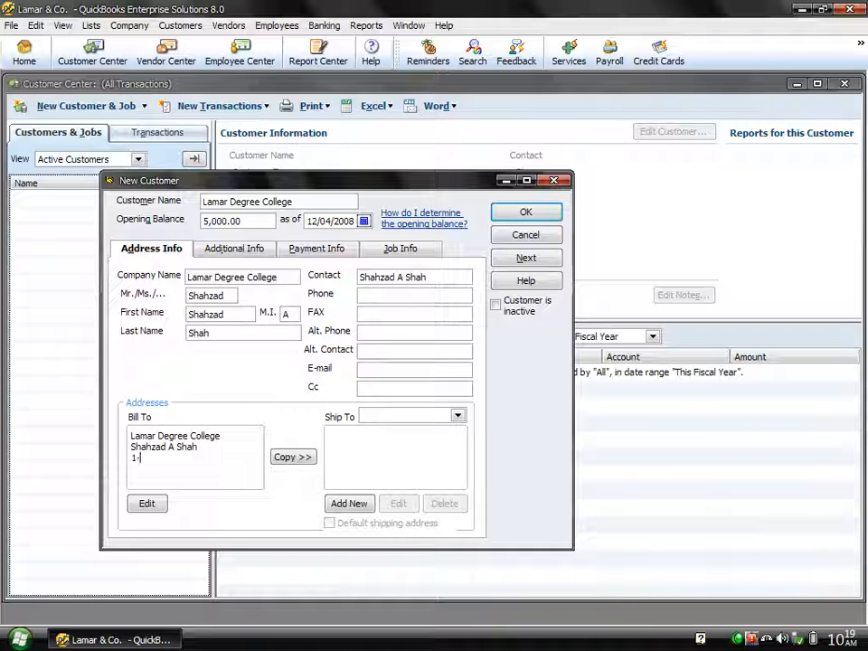
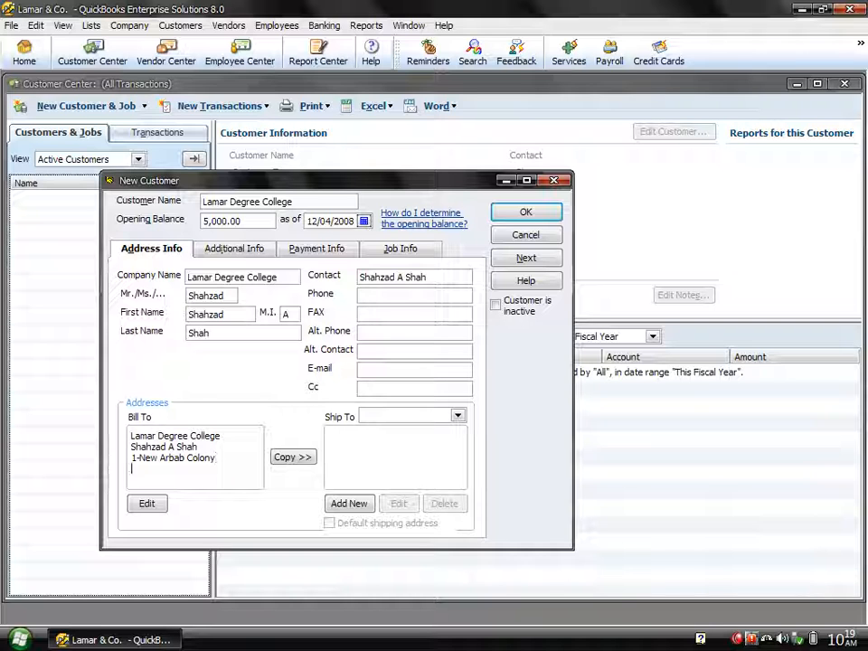
Step: Add the province, postal code, country and note to the billing address and confirm
left_click(207, 317)
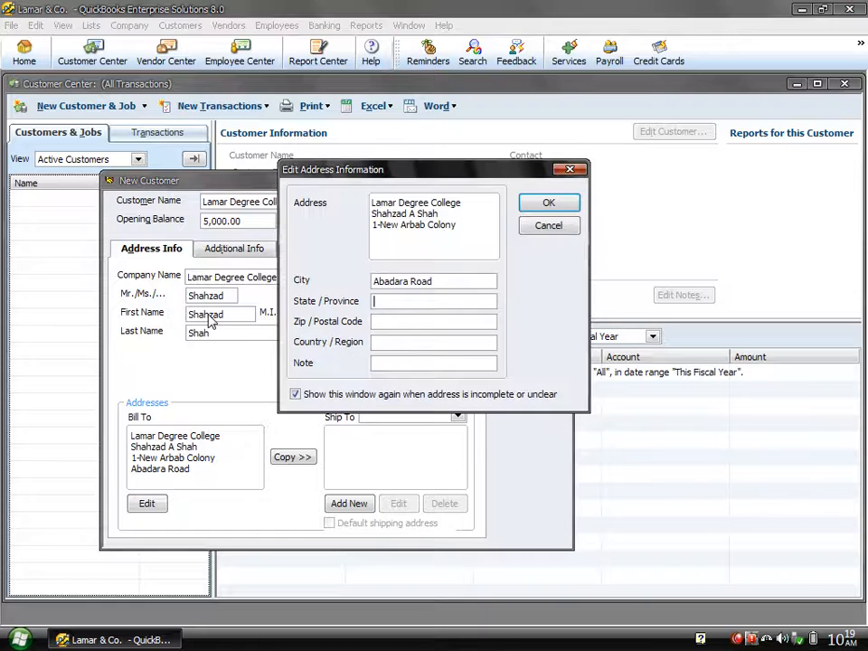
type("nwfp")
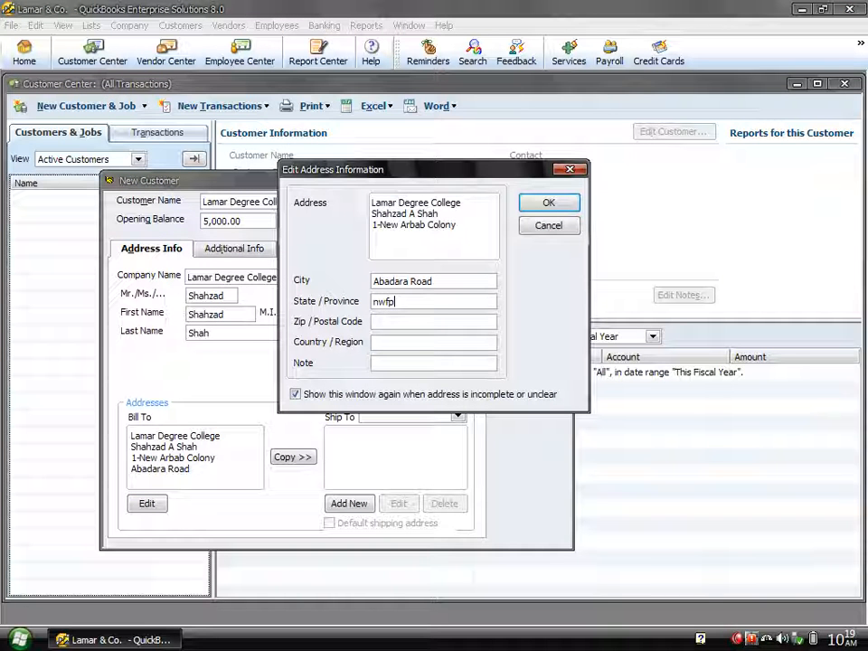
key("Tab")
type("25000")
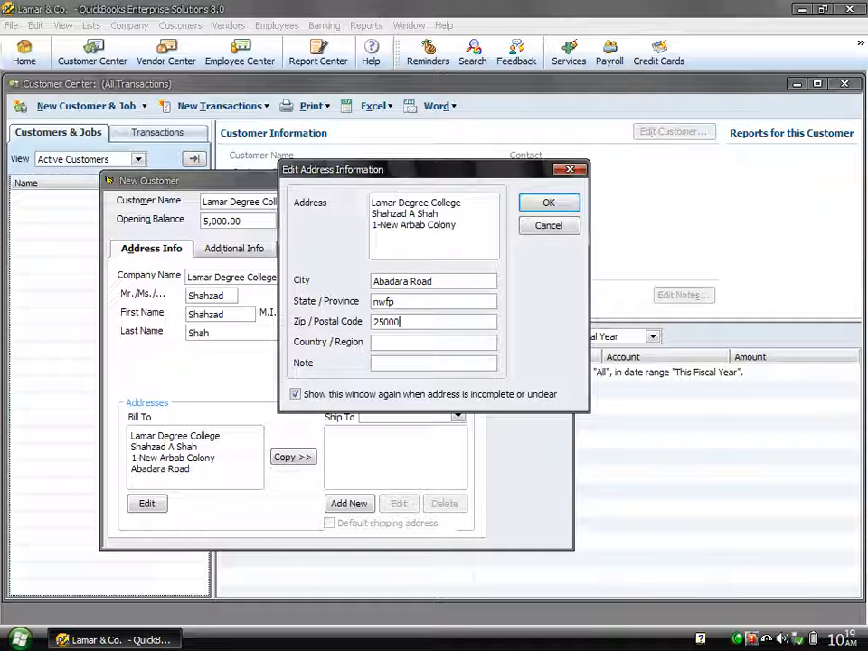
key("Tab")
type("P")
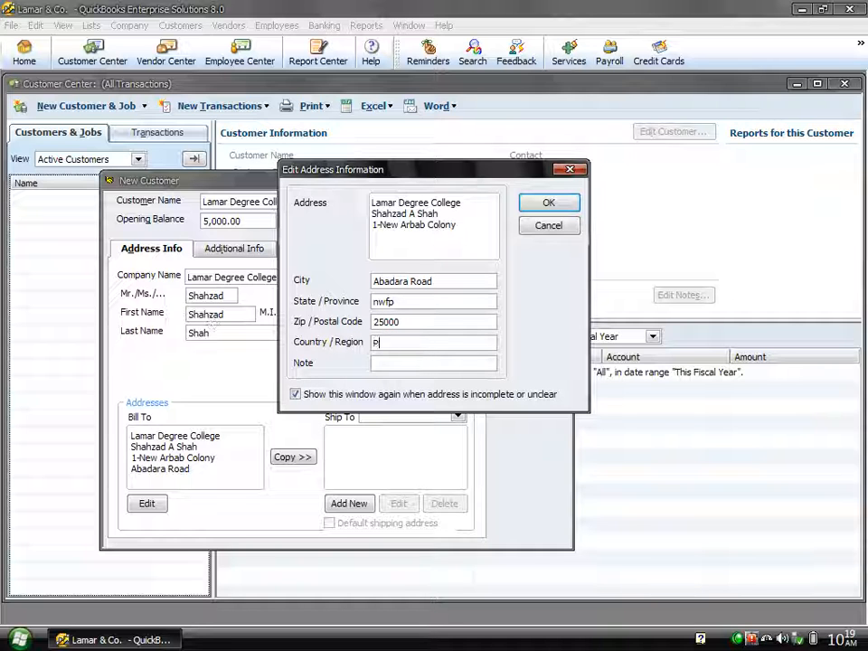
type("aki")
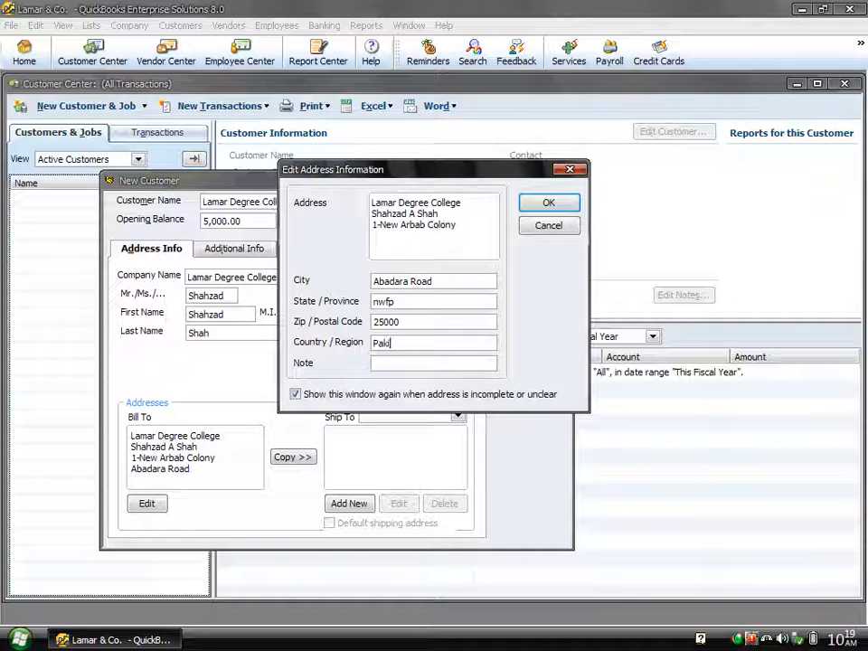
type("stan")
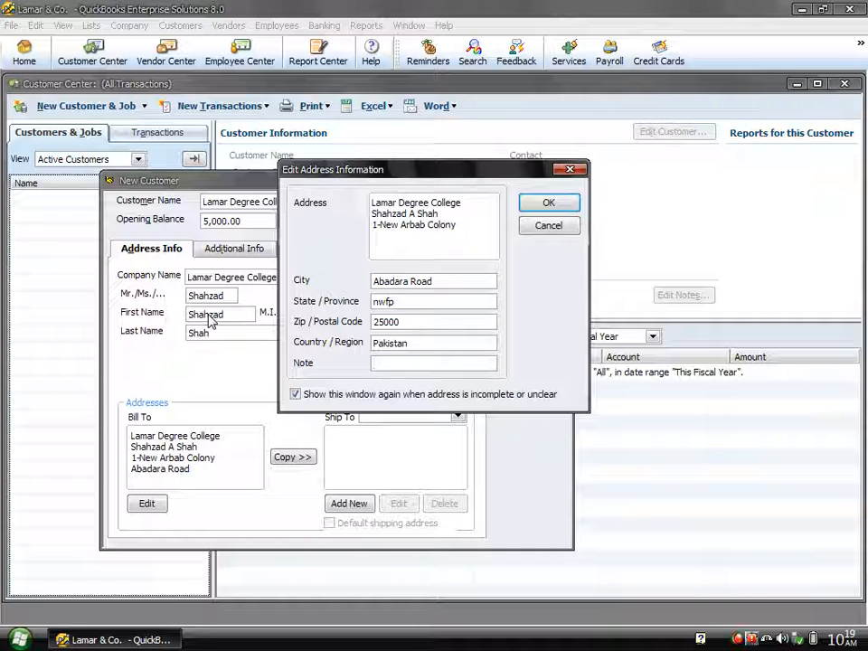
type("College")
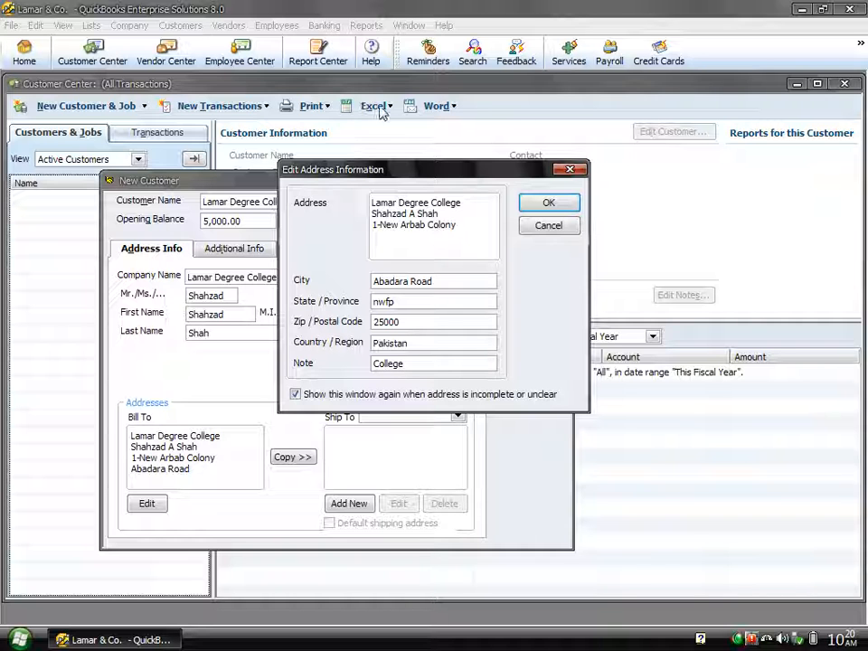
left_click(545, 207)
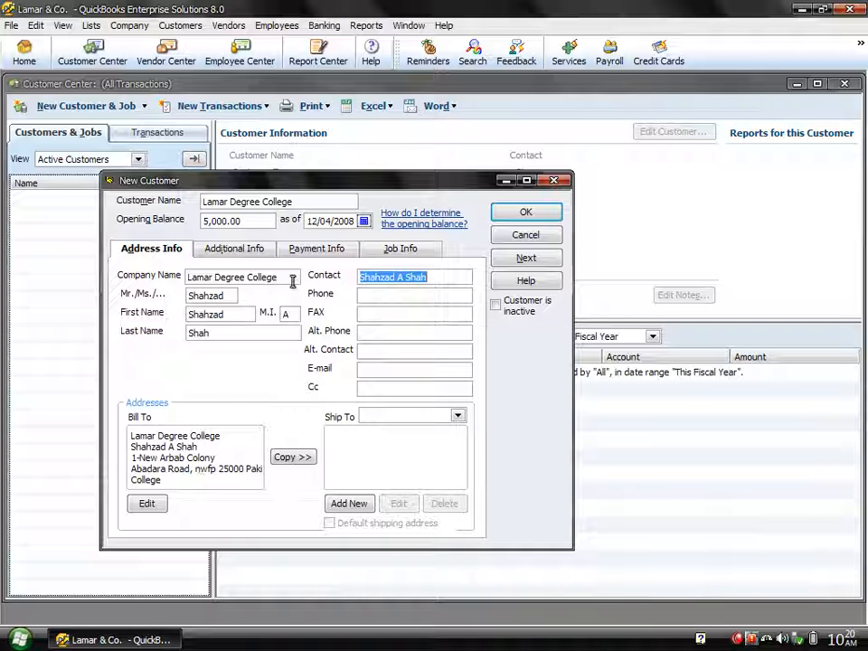
Step: Enter the customer's phone, fax and alternate phone numbers
left_click(433, 281)
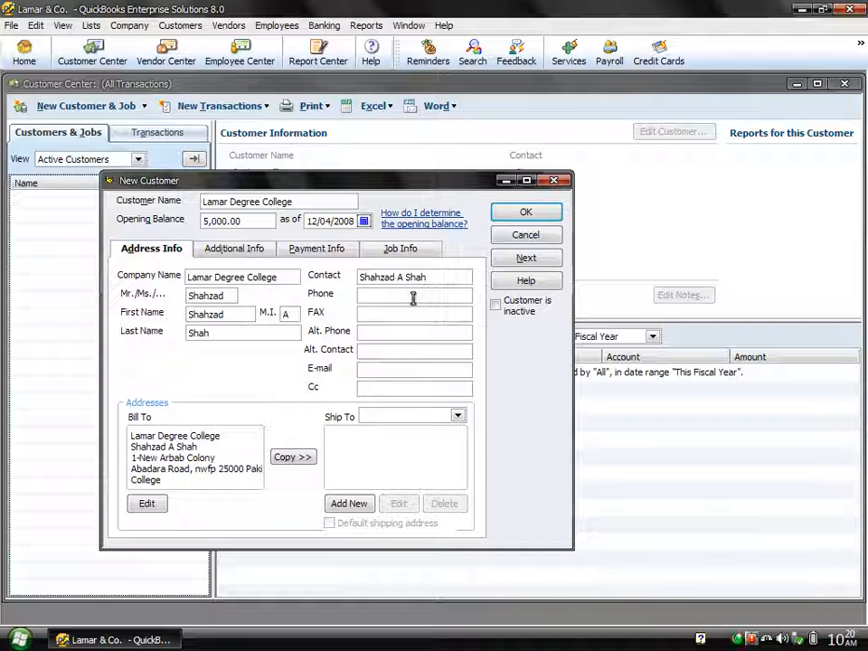
type("5850457")
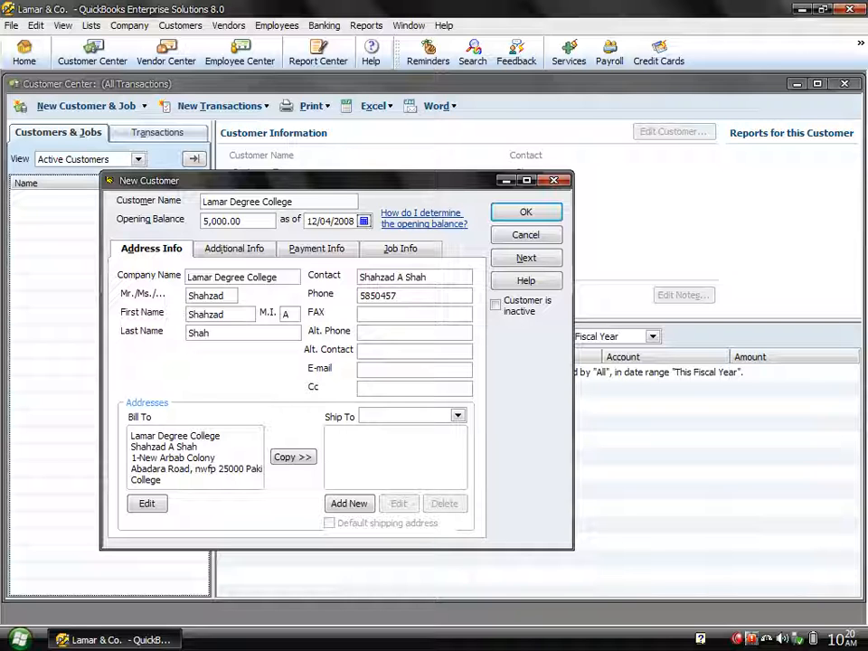
key("Tab")
type("5843256")
key("Tab")
type("5465577")
key("Tab")
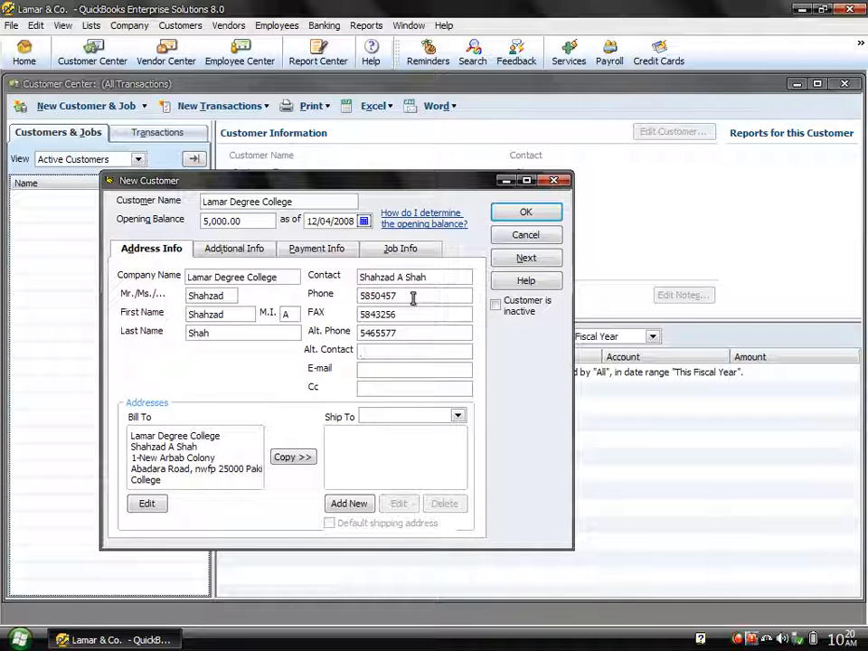
Step: Add the alternate contact's name, the customer's e-mail address and a Cc e-mail address
left_click(442, 277)
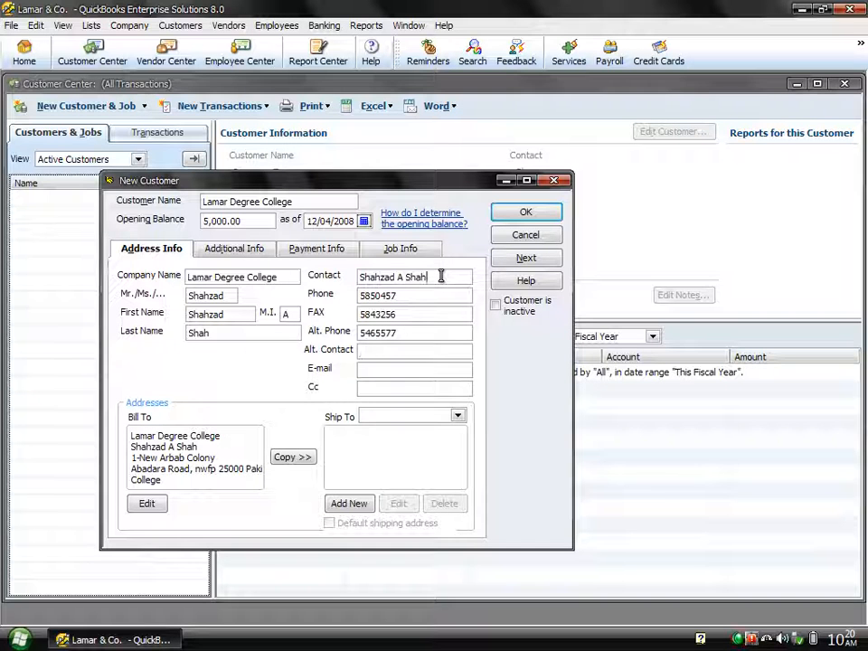
left_click_drag(441, 277, 360, 277)
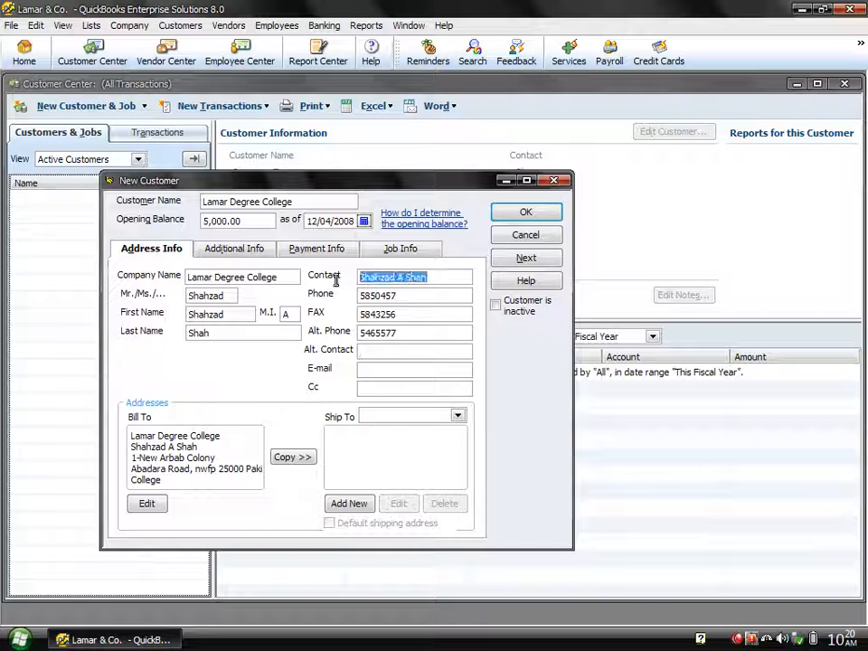
left_click(375, 351)
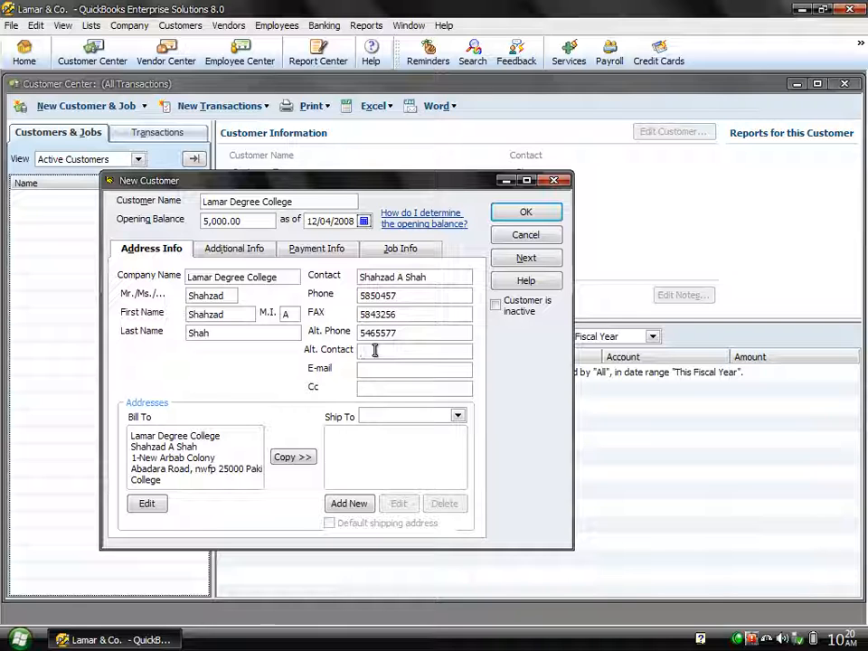
key("Tab")
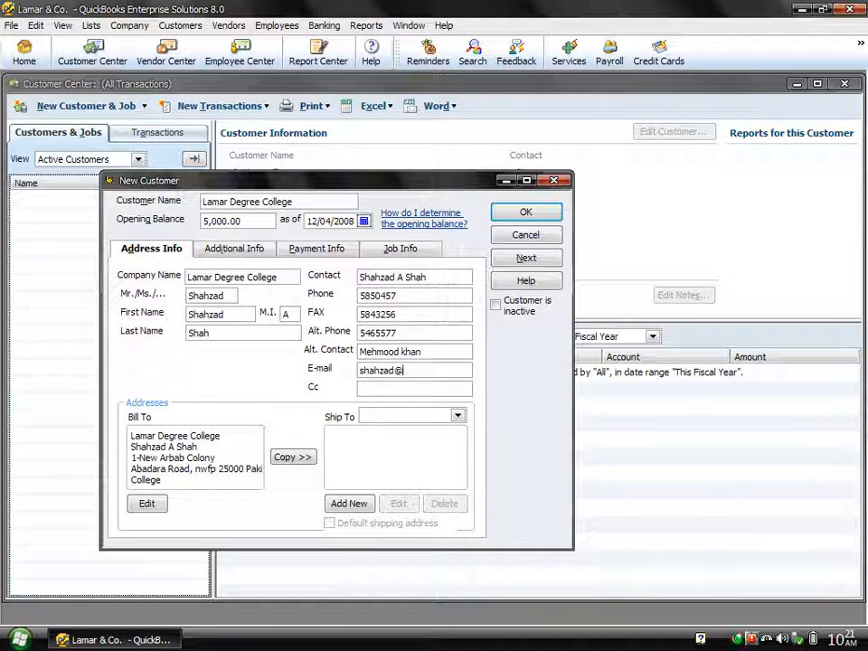
key("Tab")
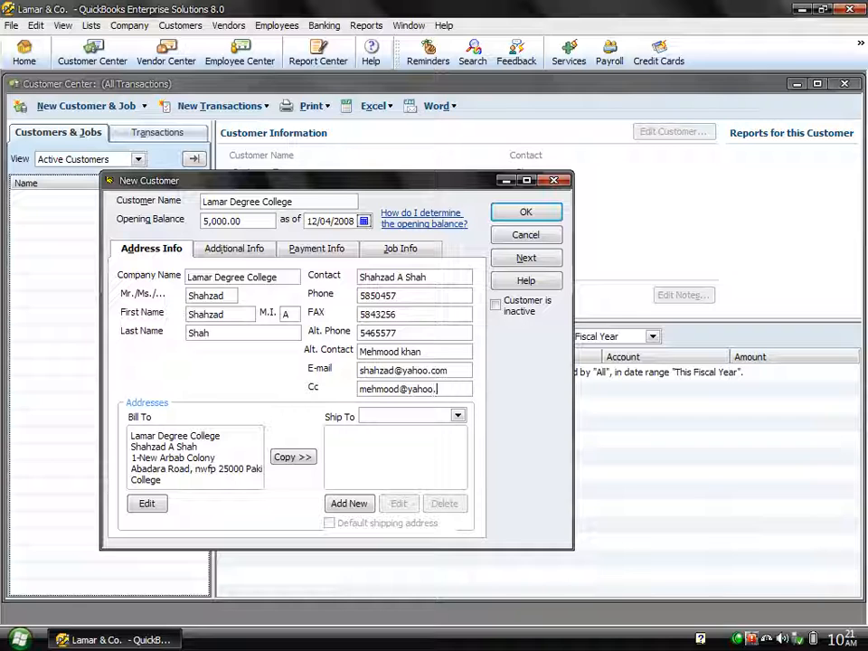
Step: Copy the billing address into a new Ship To 1 address and keep it as the default
left_click(292, 459)
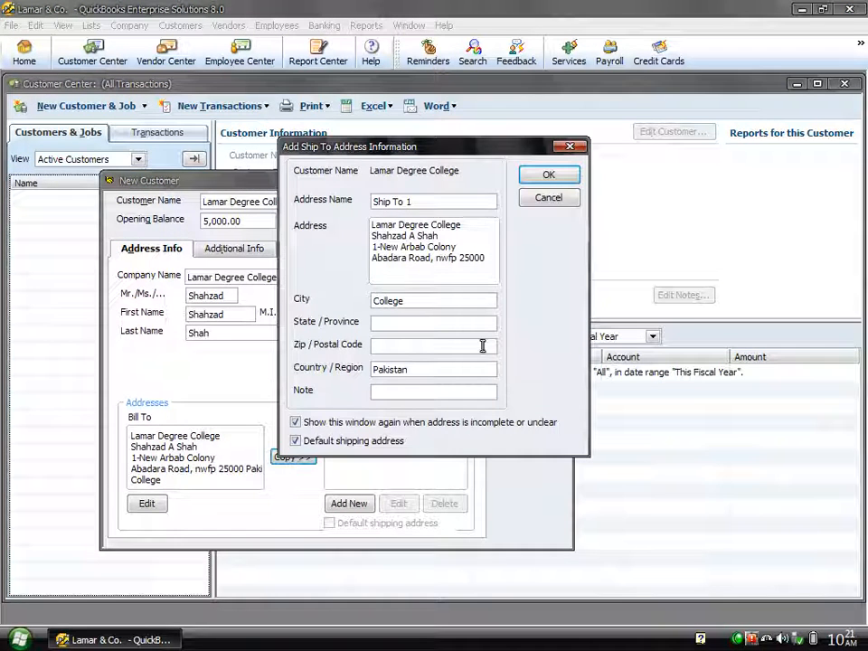
left_click(545, 175)
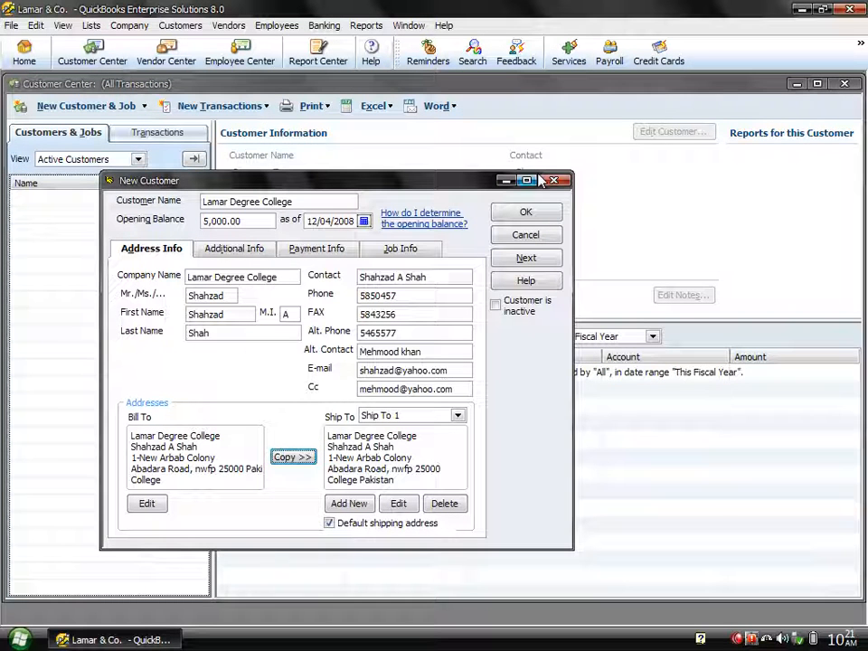
left_click(458, 416)
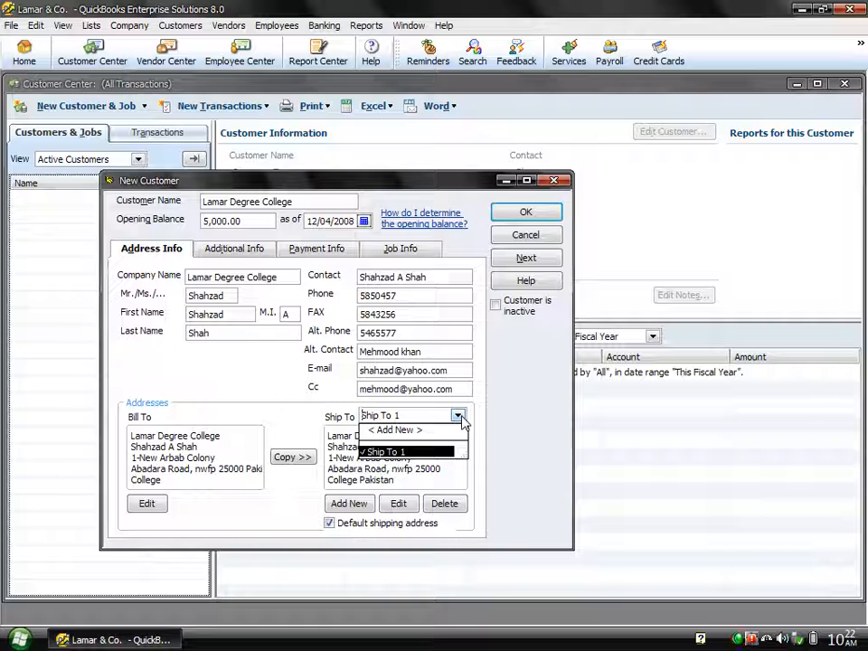
left_click(459, 416)
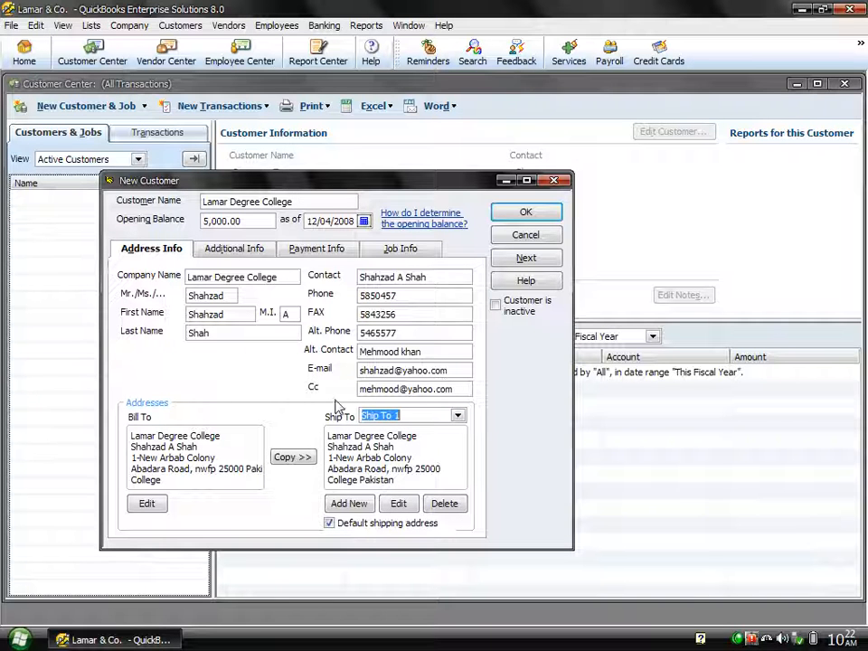
Step: Create a new customer type 'Friend' on Additional Info and set it as the customer's type
left_click(250, 252)
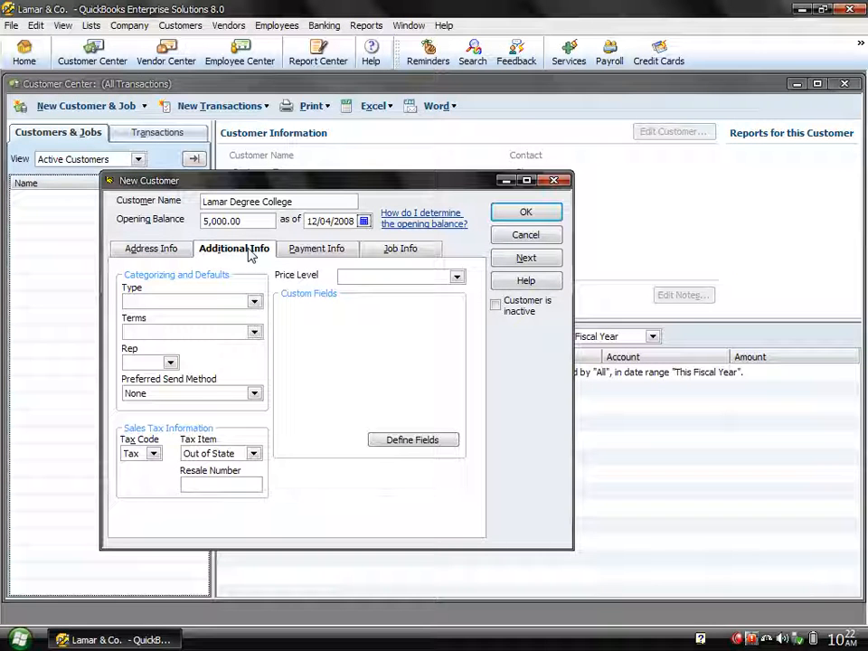
left_click(254, 305)
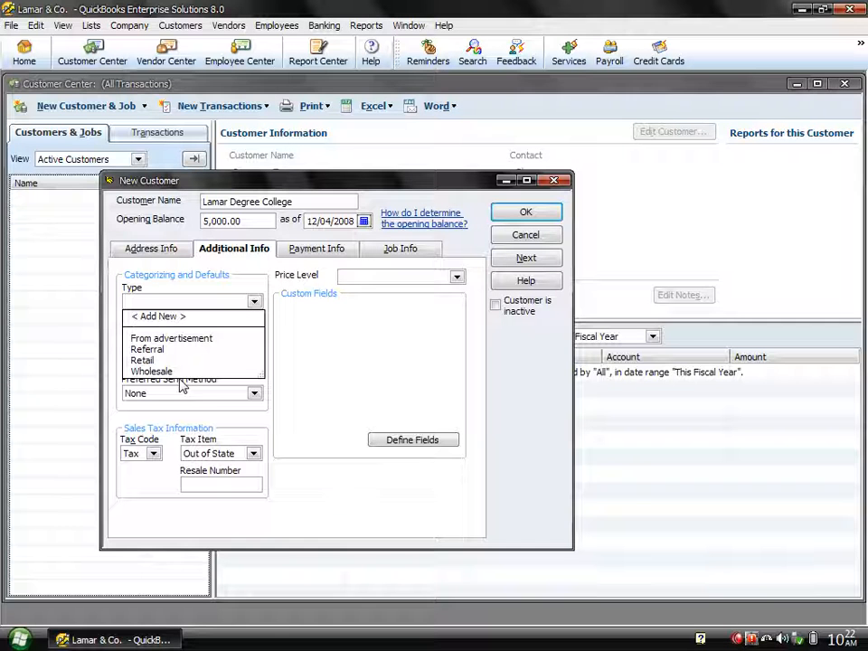
left_click(147, 317)
type("Fr")
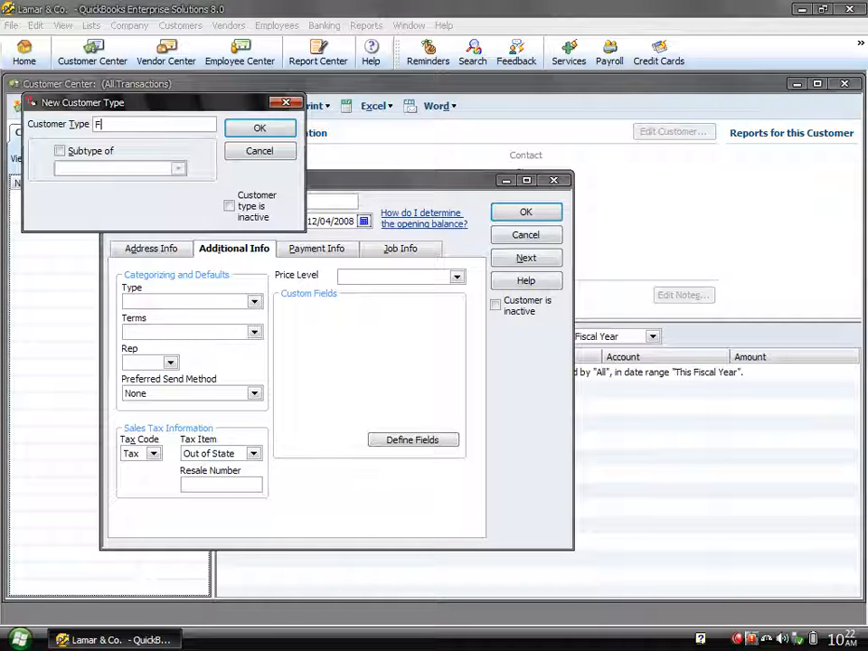
type("iend")
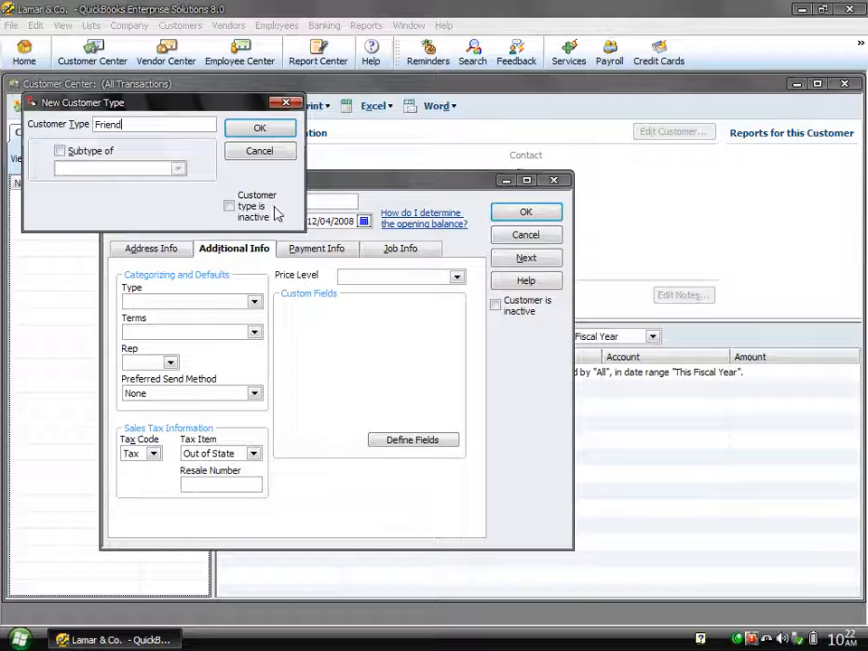
left_click(244, 134)
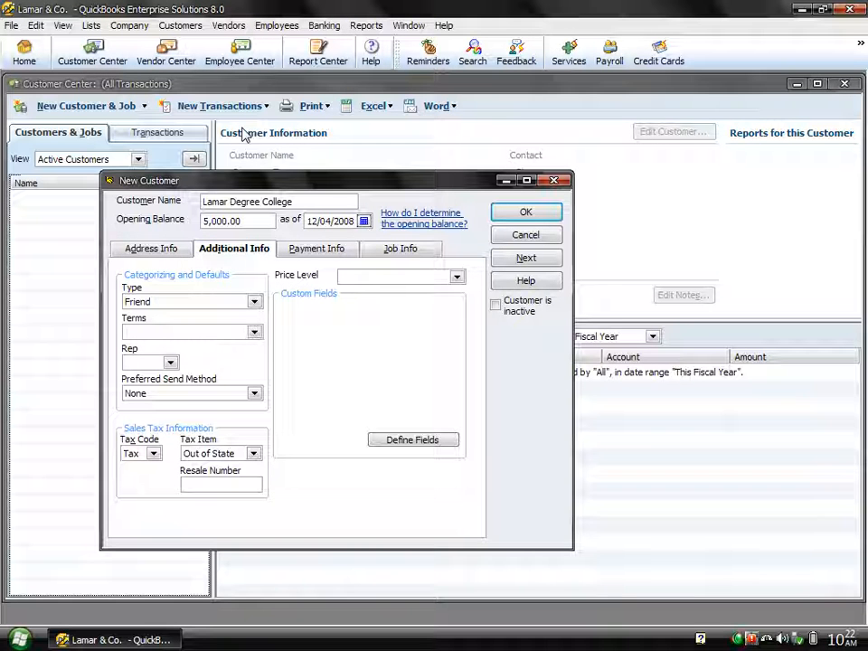
left_click(255, 302)
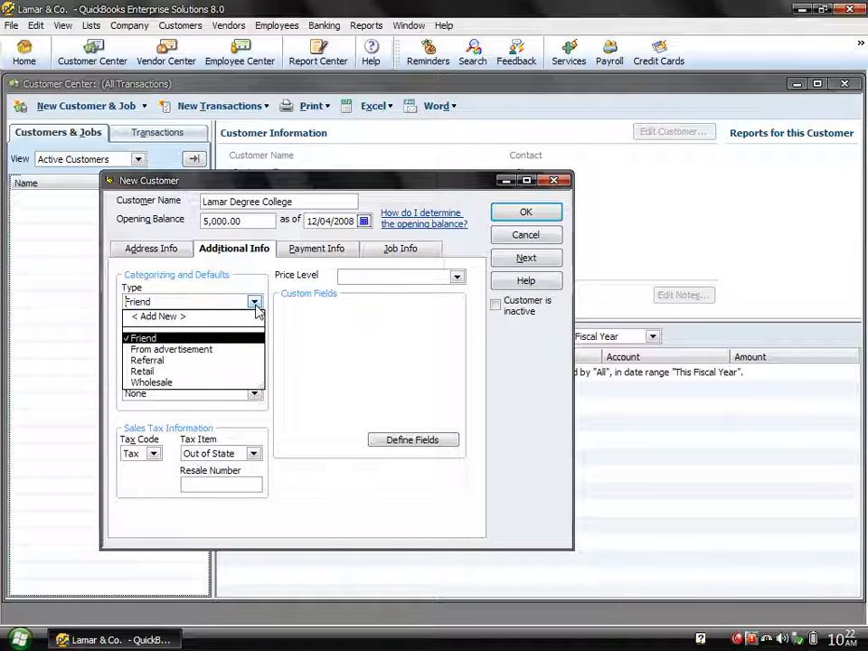
left_click(255, 305)
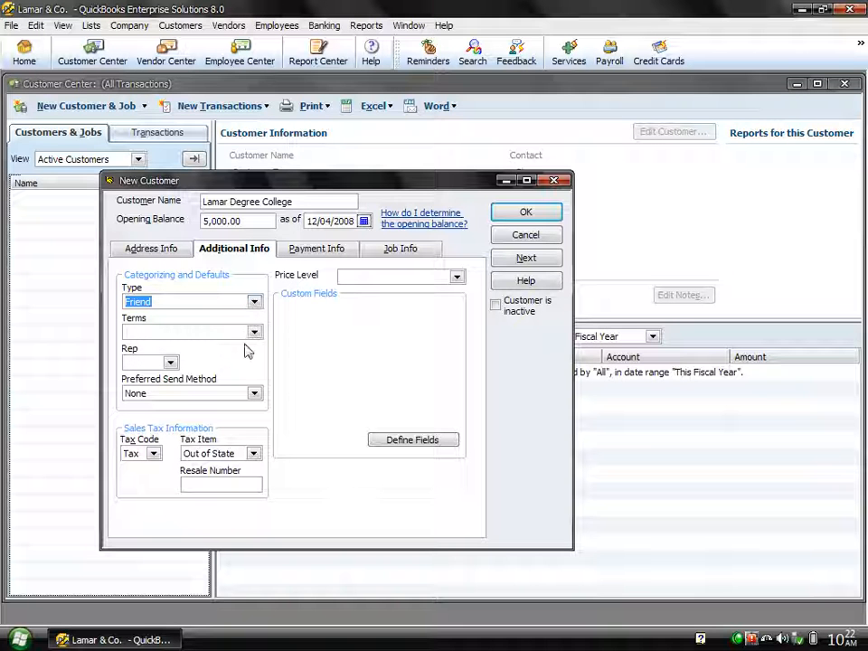
left_click(255, 332)
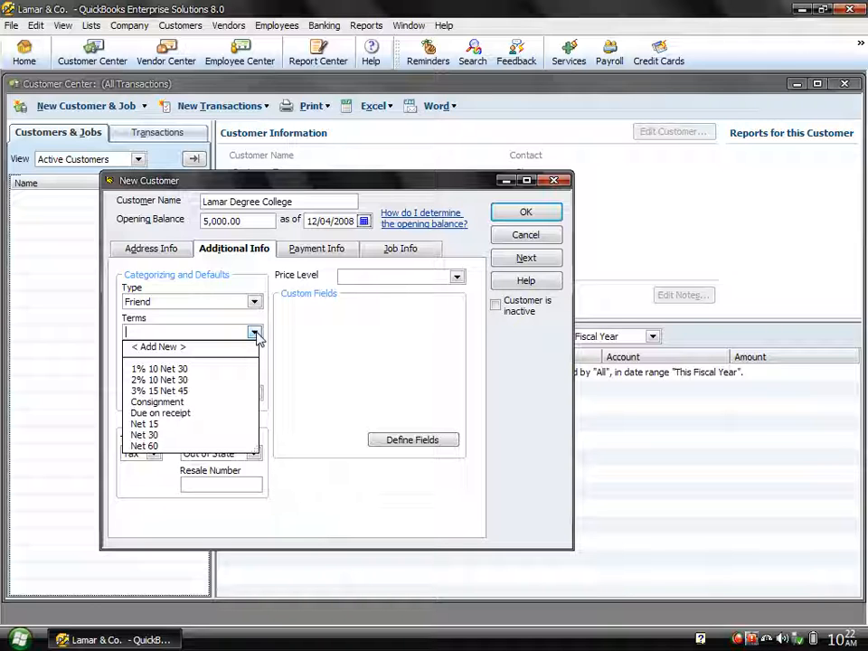
Step: Set the payment terms to 3% 15 Net 45 and the preferred send method to E-mail
left_click(187, 391)
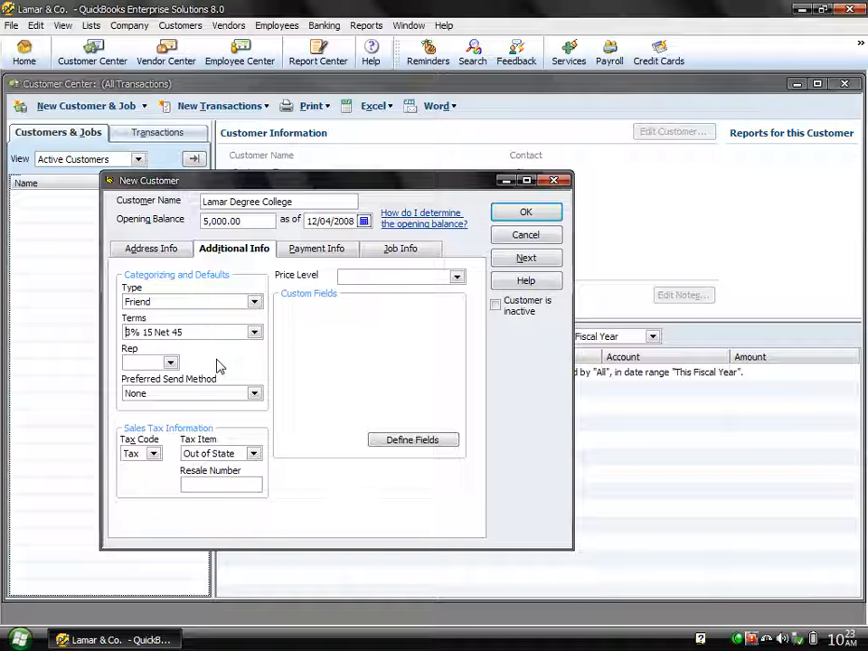
left_click(170, 363)
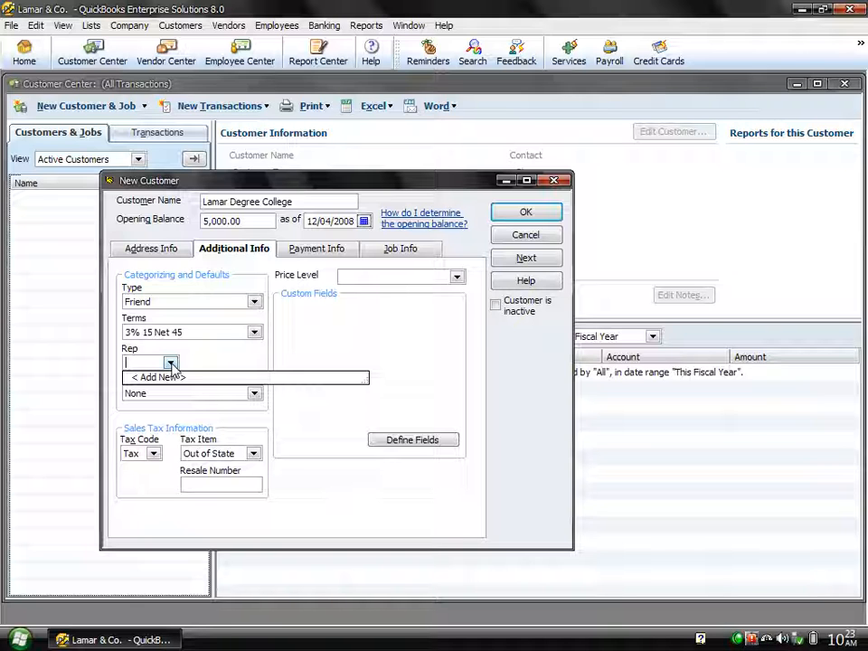
left_click(171, 363)
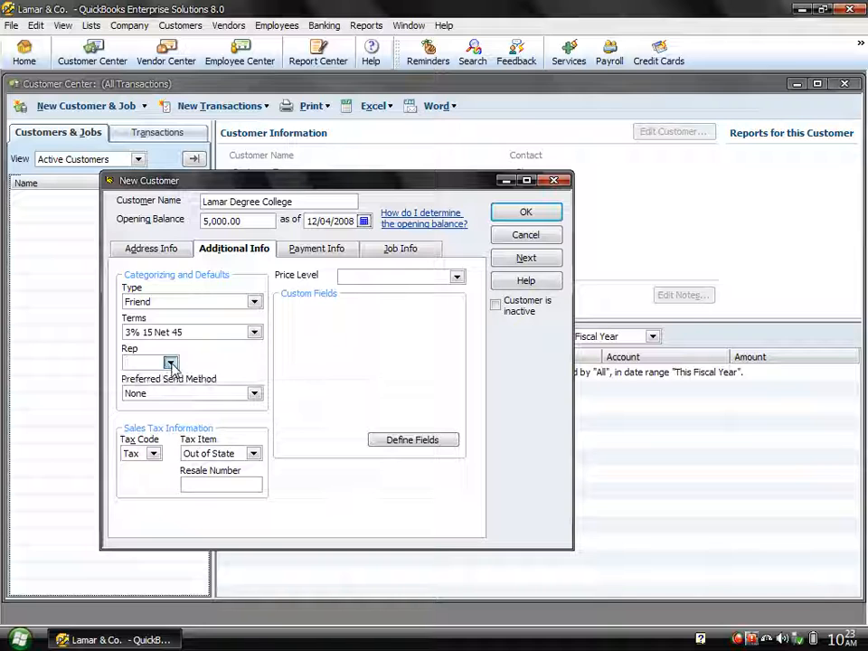
left_click(254, 395)
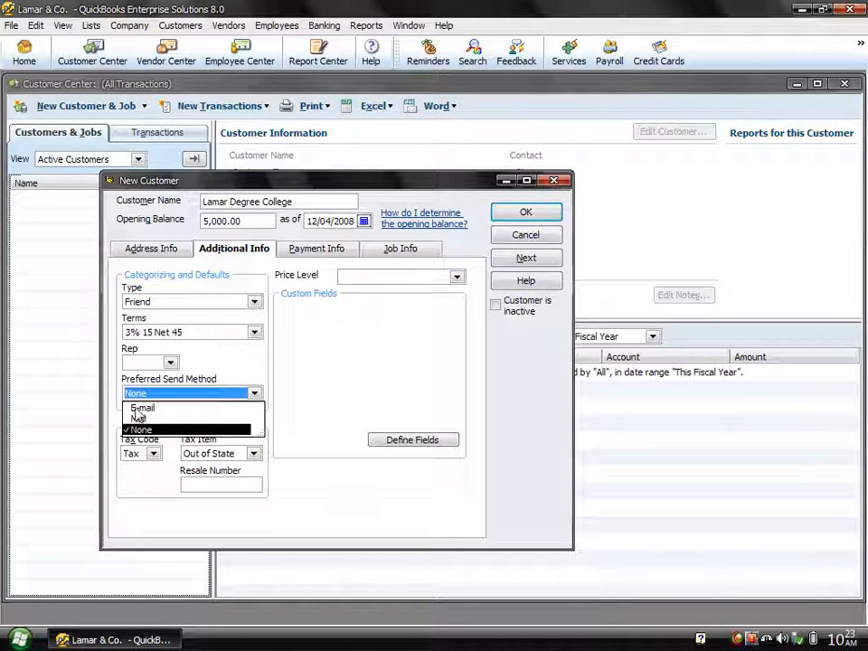
left_click(136, 408)
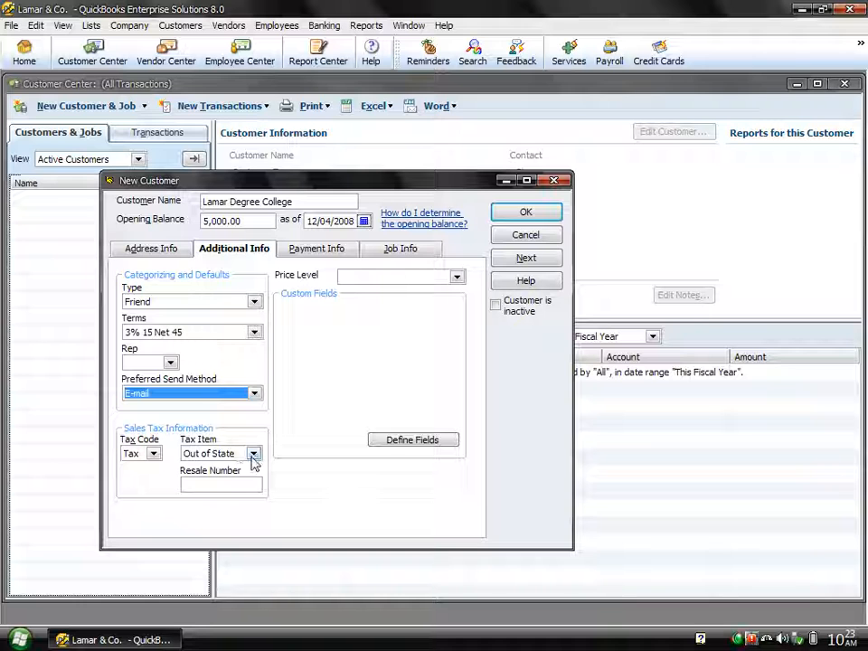
left_click(154, 454)
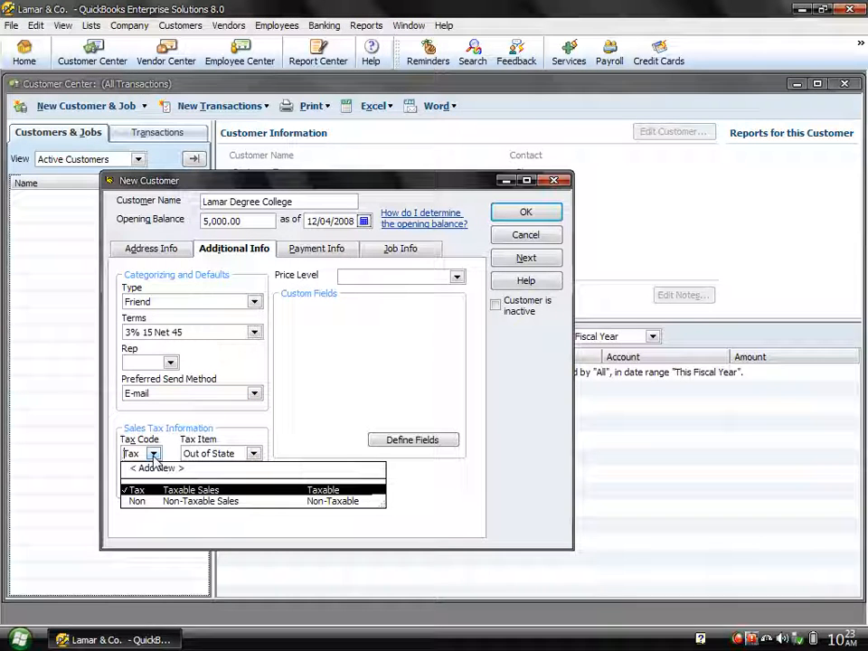
Step: Set the sales tax code to Tax and the tax item to Out of State
left_click(154, 454)
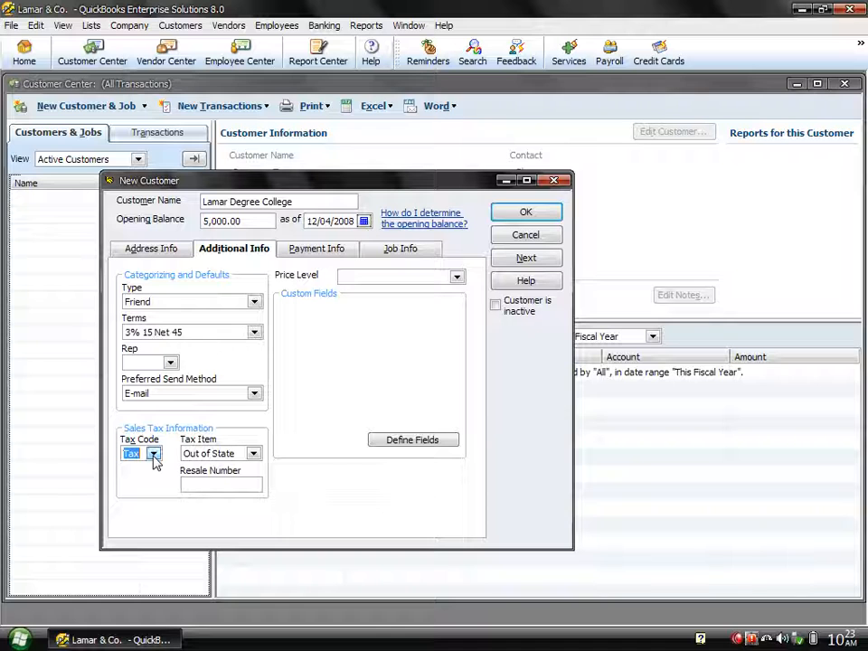
left_click(254, 454)
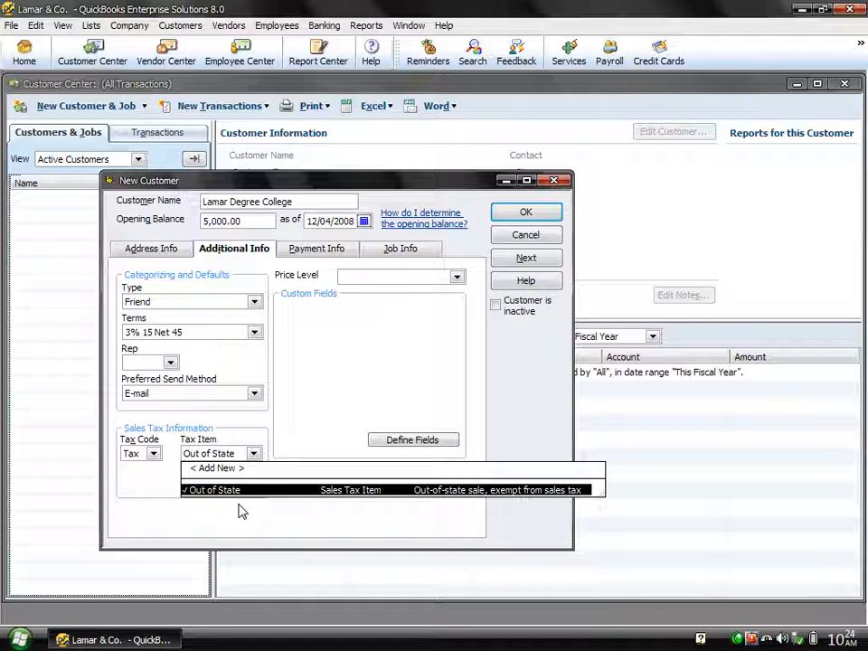
left_click(255, 454)
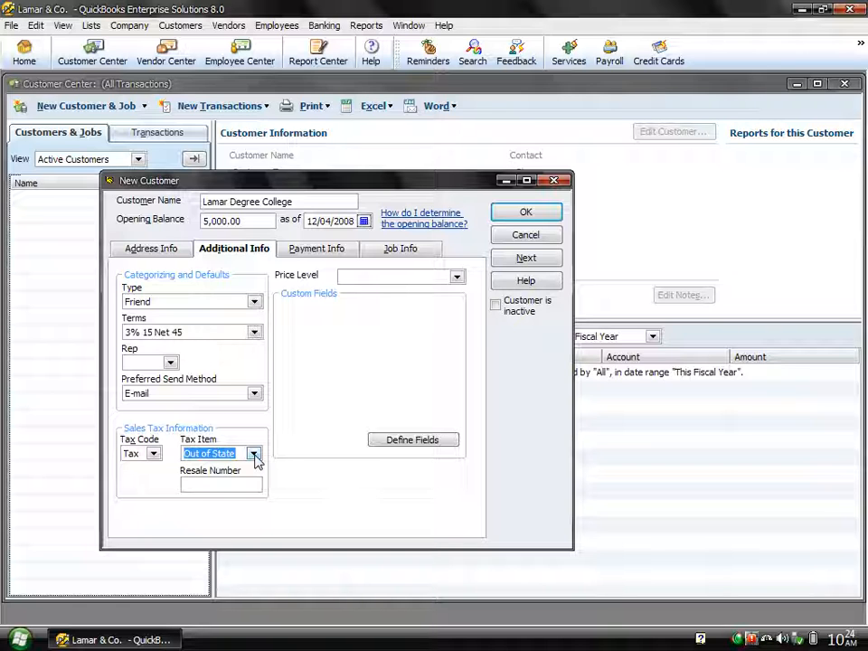
left_click(212, 484)
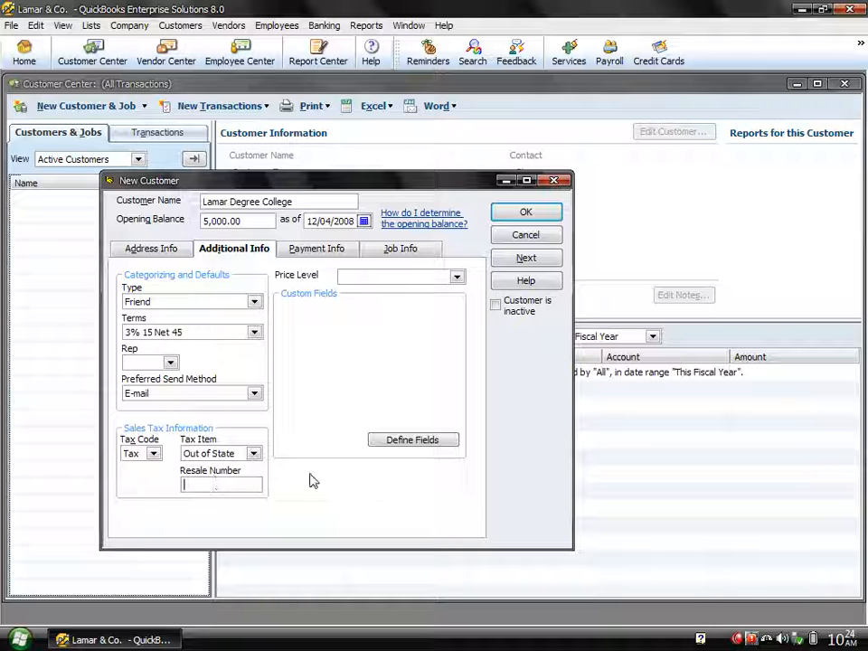
Step: Enable the Mobile No custom field for Customers:Jobs in Define Fields
left_click(403, 441)
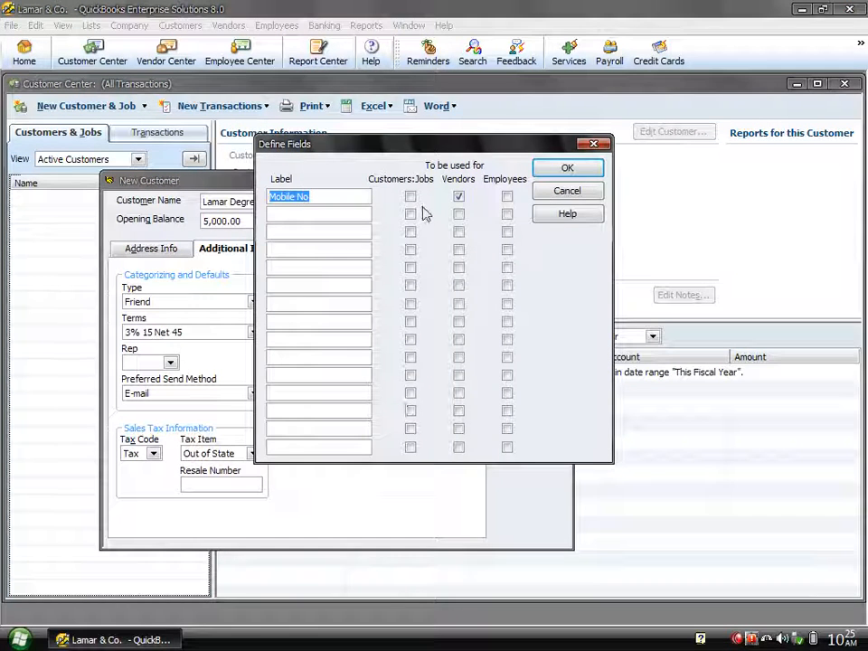
left_click(410, 197)
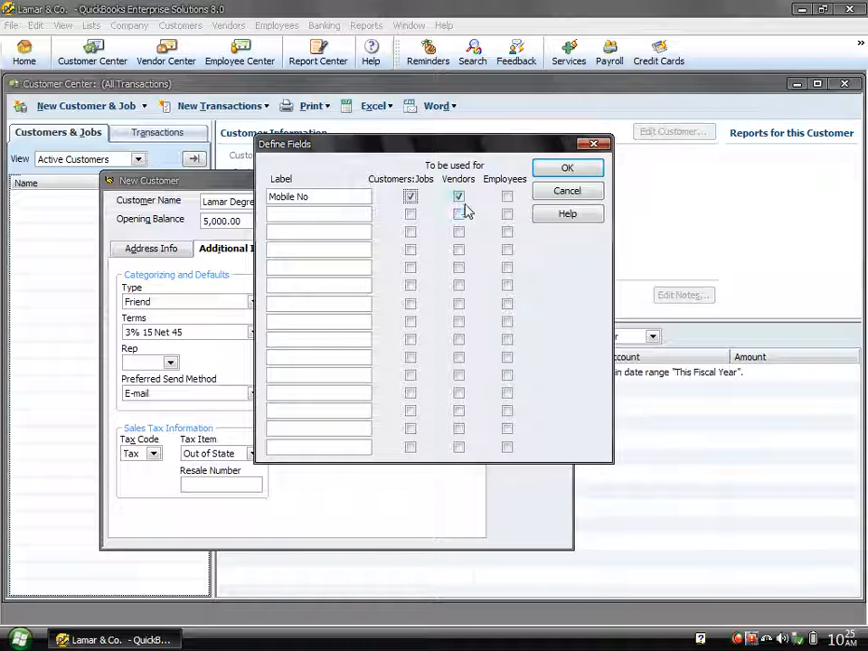
left_click(568, 170)
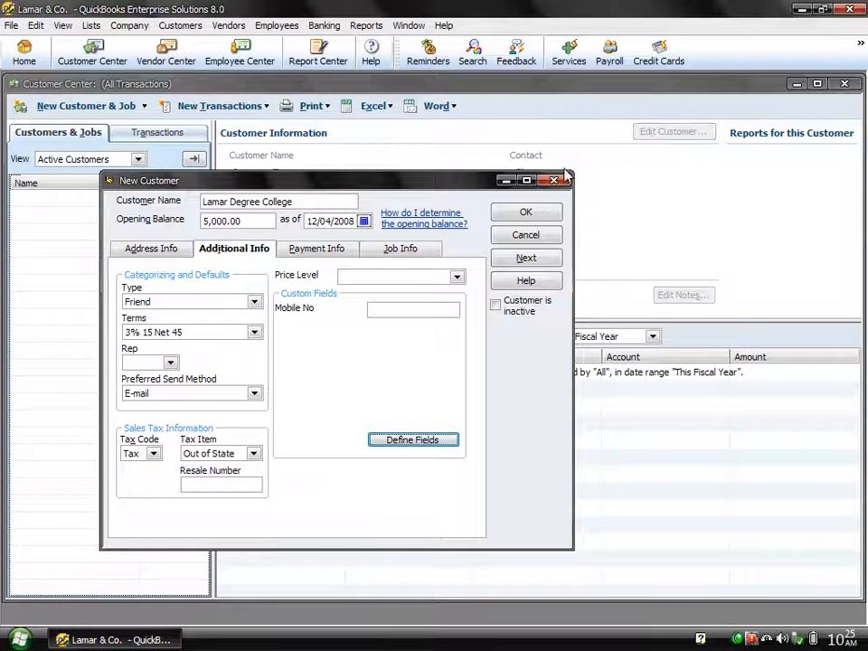
Step: Enter the customer's mobile number in the new Mobile No field, leaving the price level unset
left_click(434, 308)
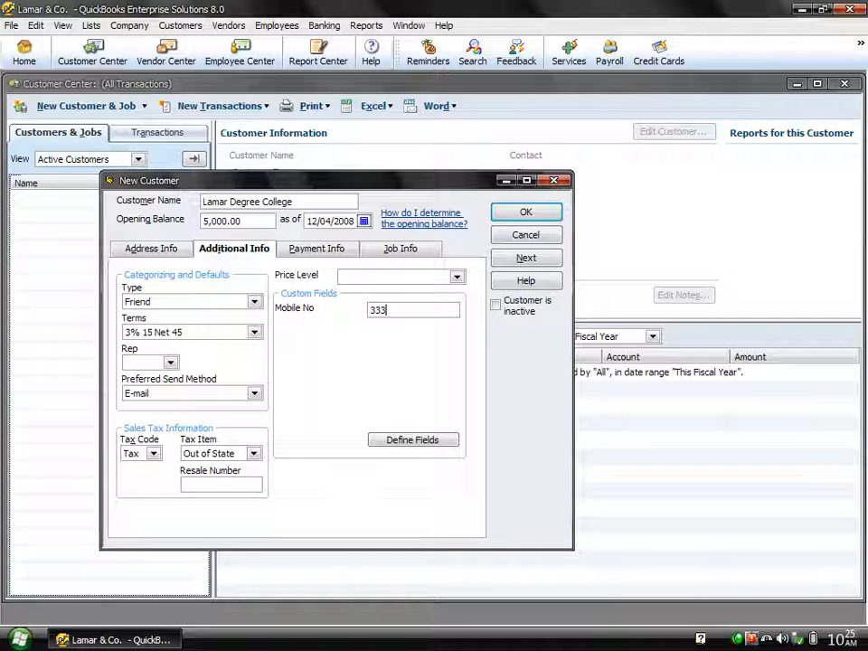
left_click(456, 278)
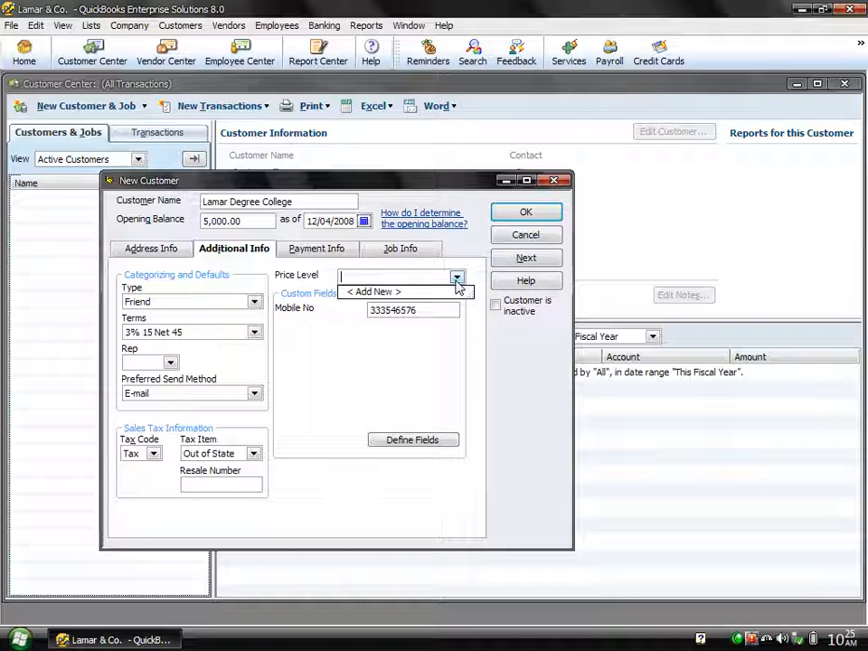
left_click(457, 283)
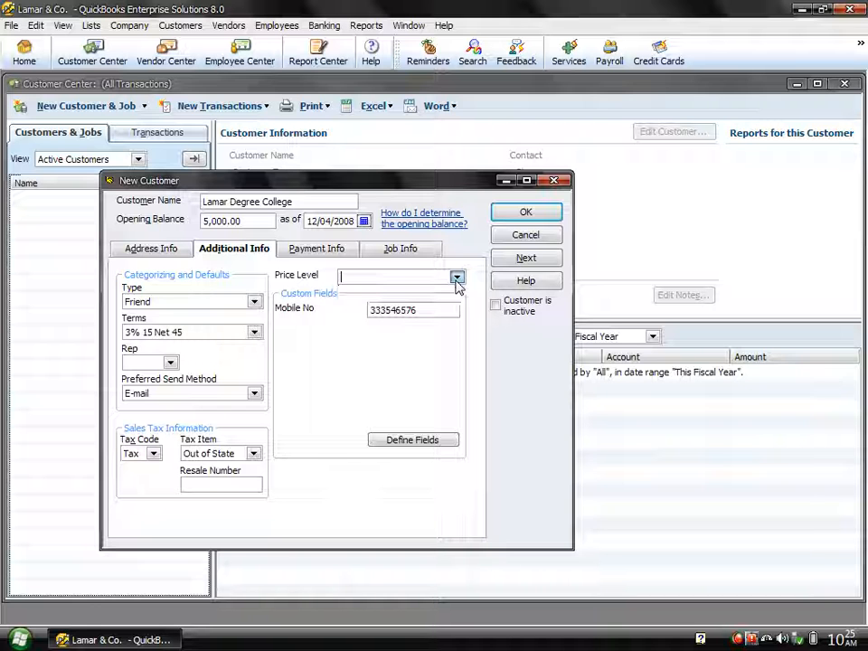
Step: Enter the customer's account number and a 125,000 credit limit on the Payment Info tab
left_click(301, 253)
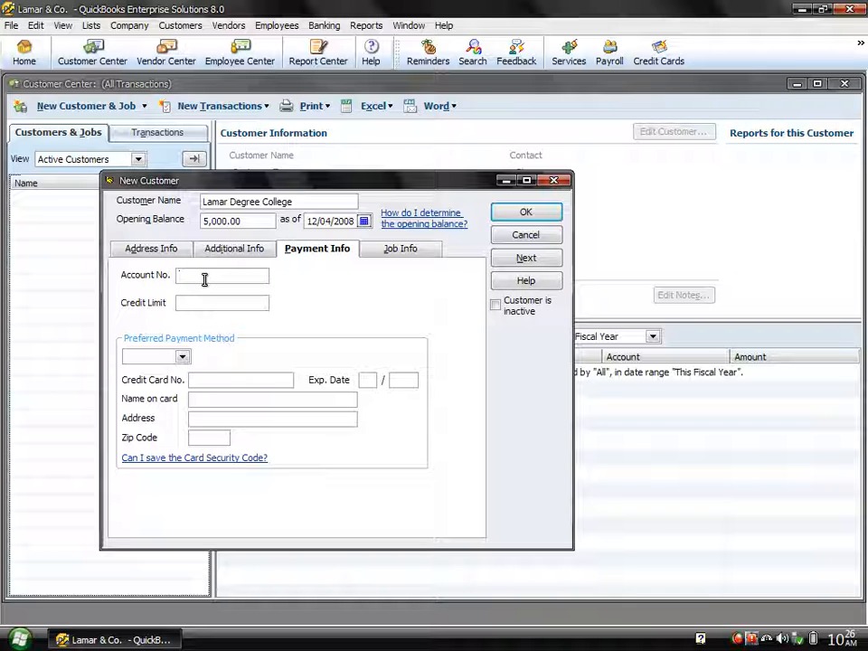
type("323444")
key("Tab")
type("125000")
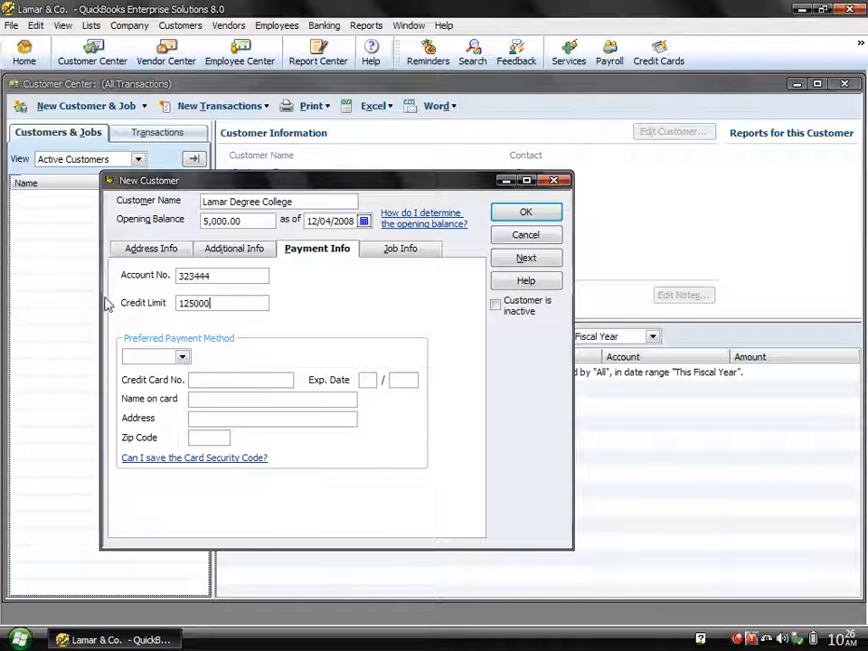
Step: Set Check as the customer's preferred payment method
left_click(185, 358)
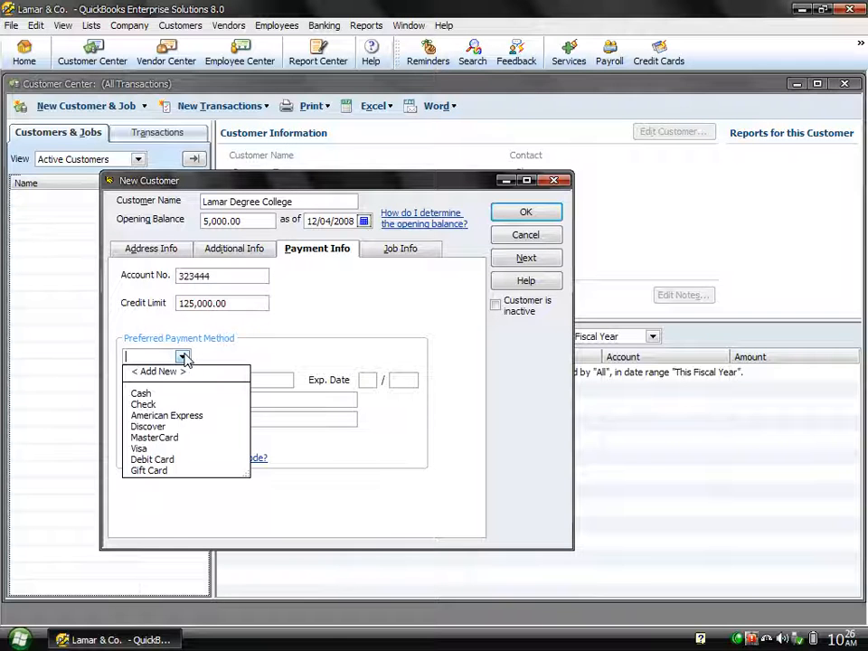
left_click(150, 406)
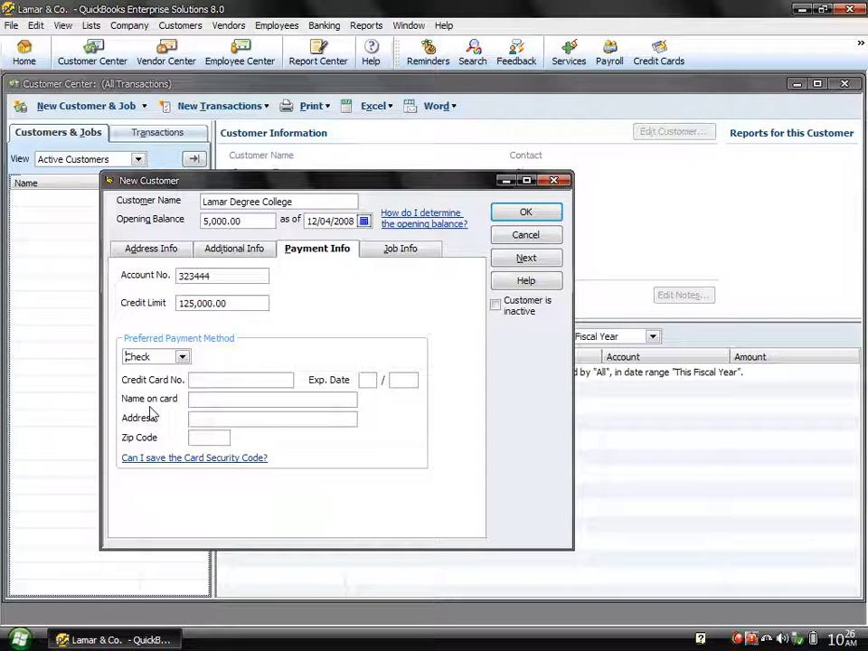
left_click(182, 357)
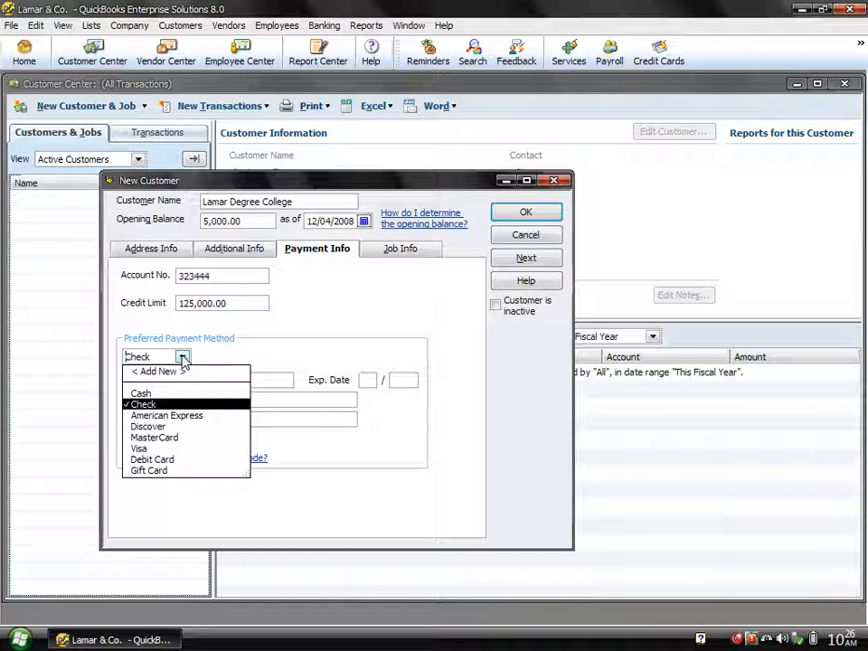
left_click(148, 408)
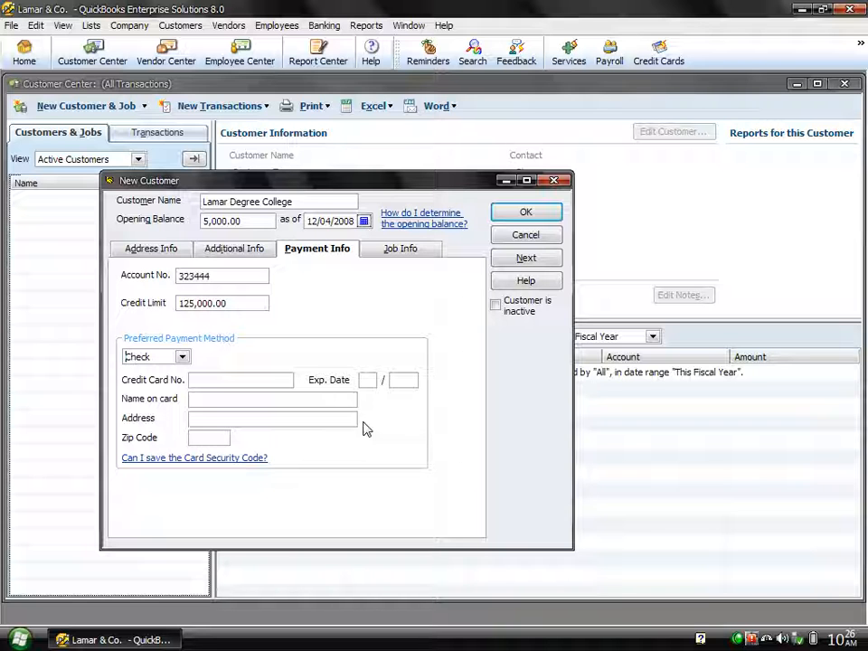
left_click(407, 255)
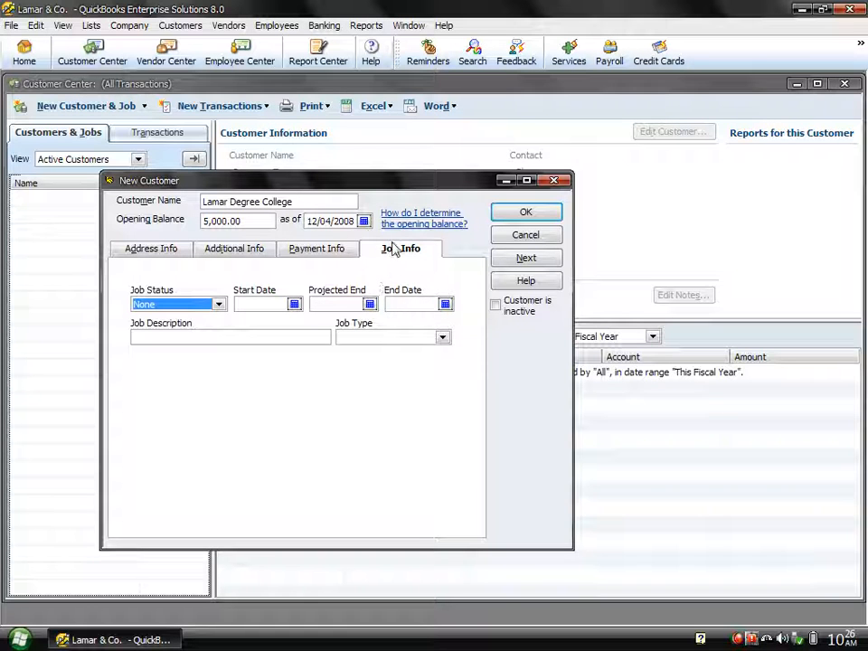
Step: Return to Payment Info and save Lamar Degree College as a new customer
left_click(317, 253)
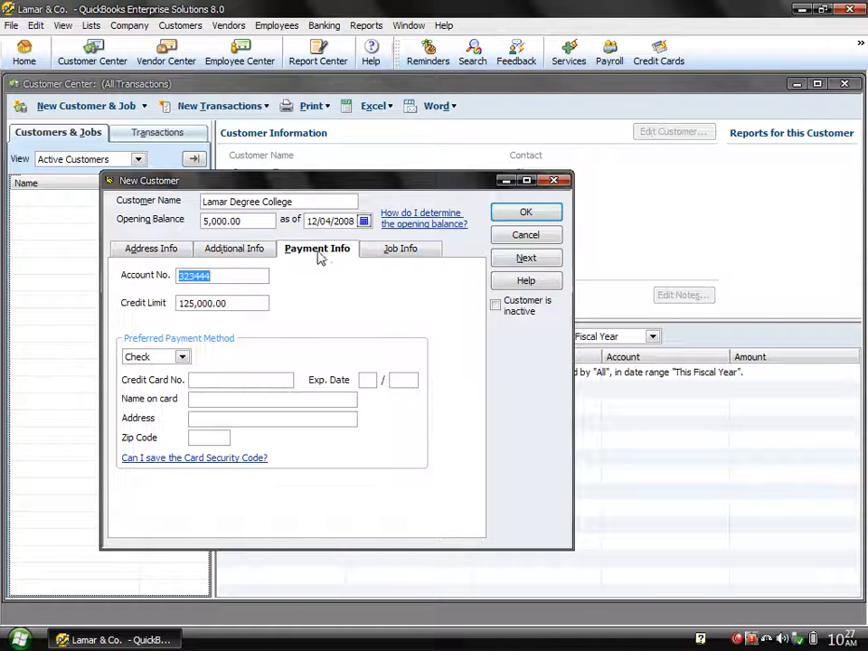
left_click(529, 214)
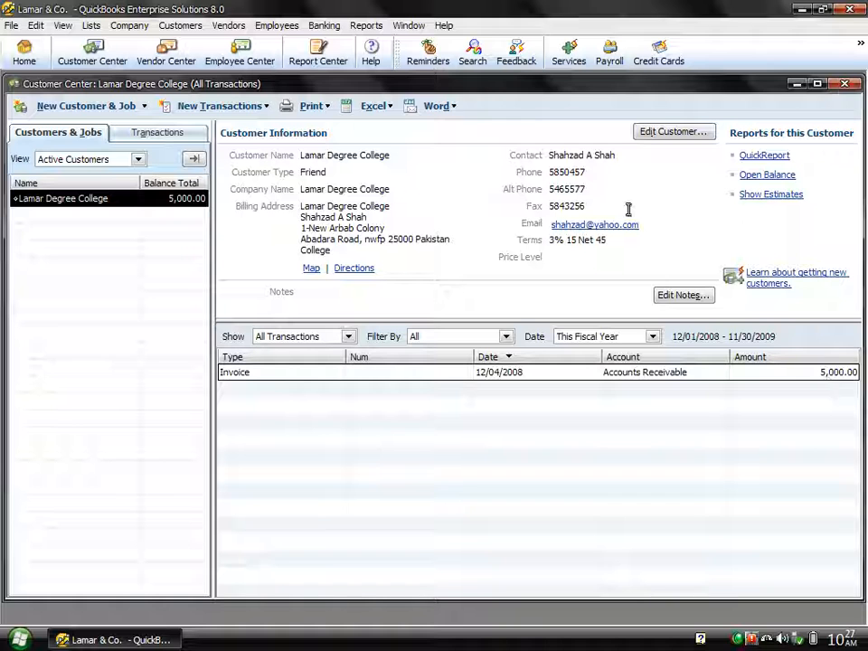
left_click(381, 30)
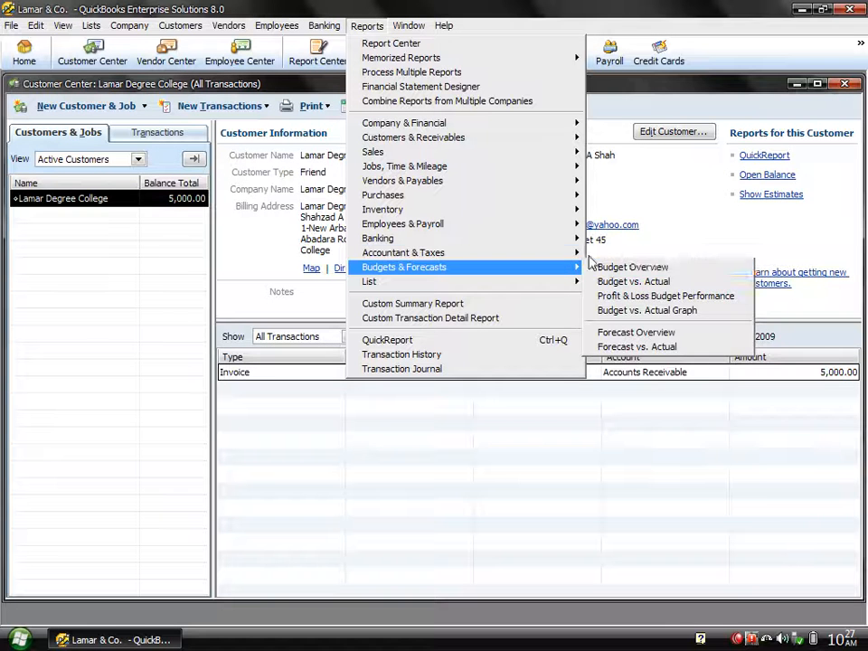
Step: Run the Trial Balance for all dates, QuickZoom into Accounts Receivable, then close both reports
mouse_move(576, 254)
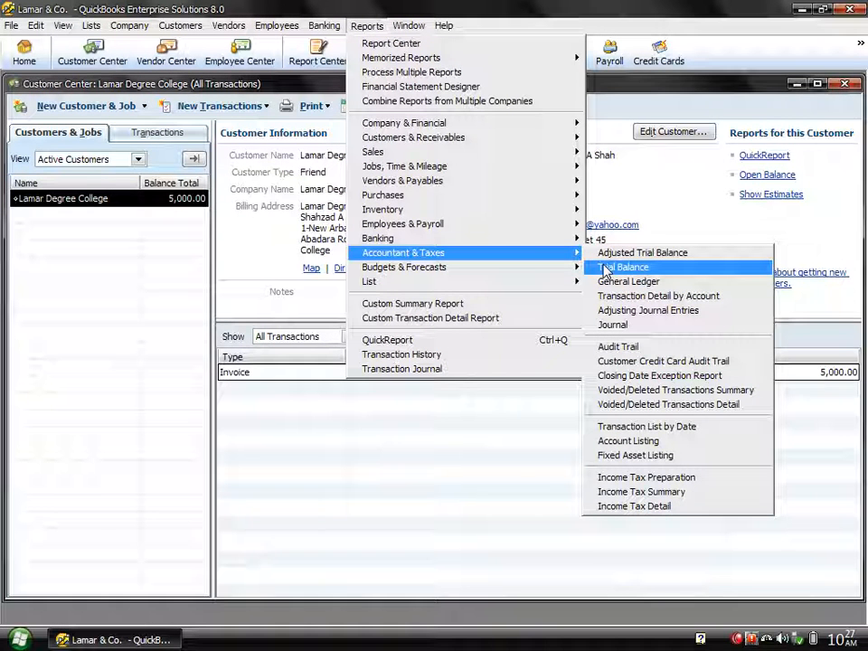
left_click(605, 269)
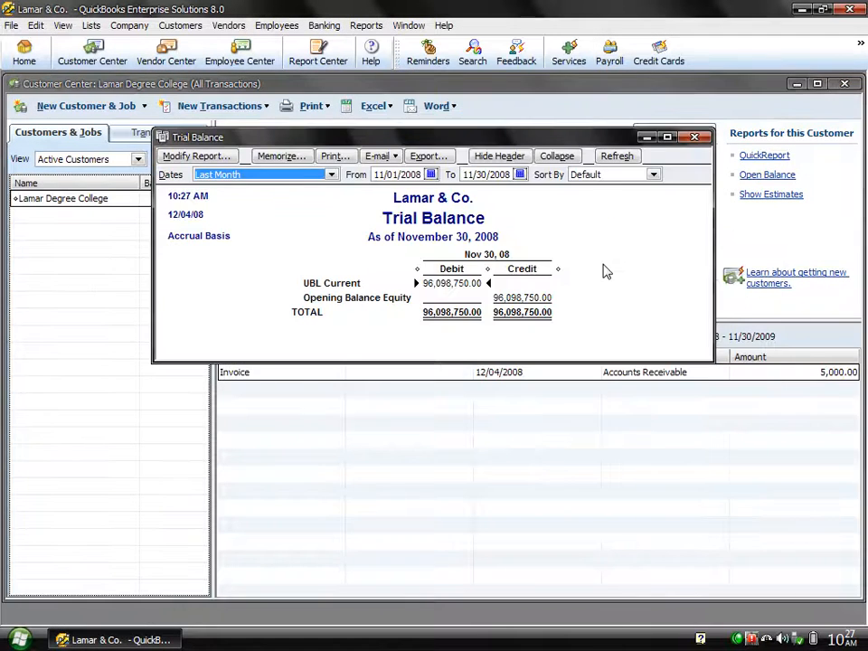
key("a")
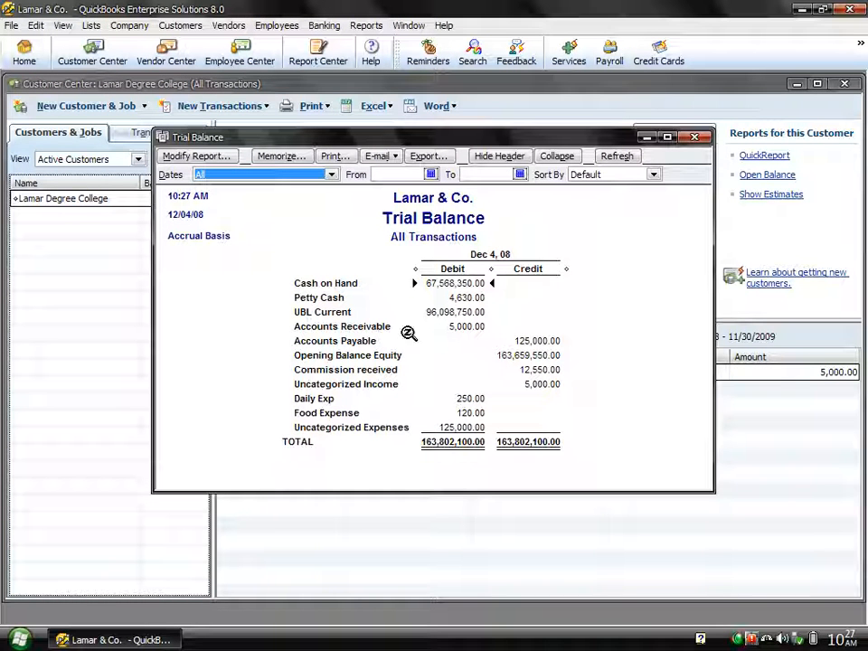
left_click(460, 333)
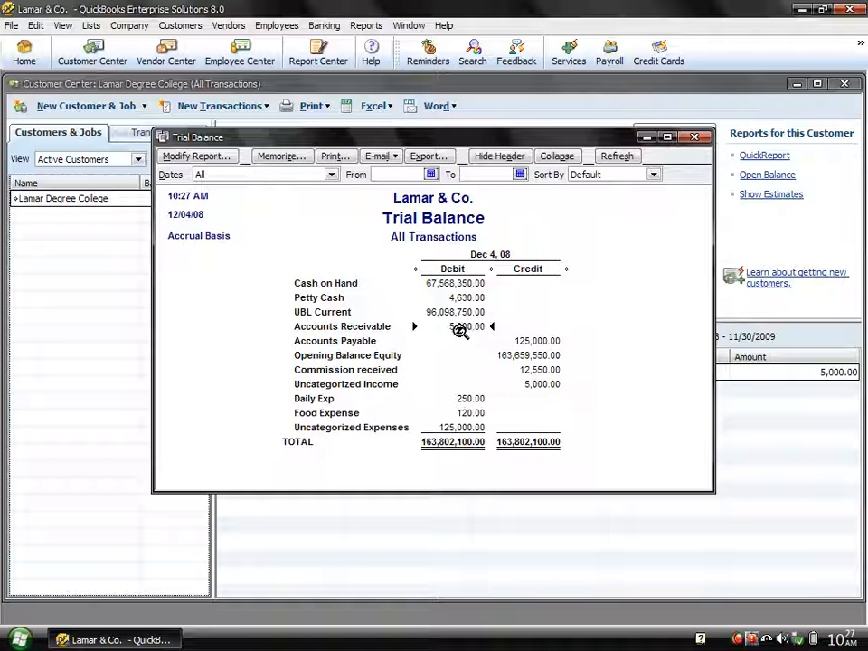
double_click(459, 331)
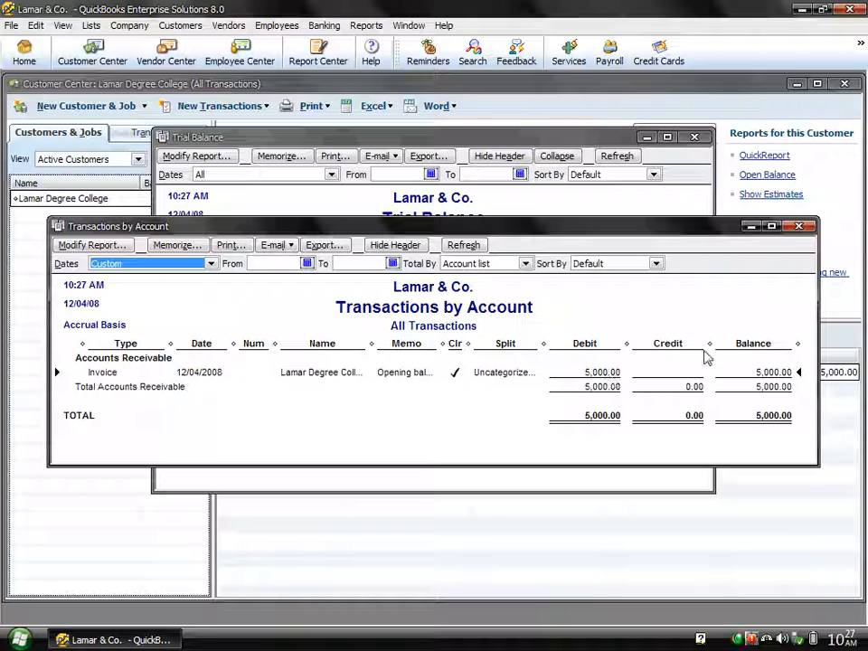
left_click(799, 226)
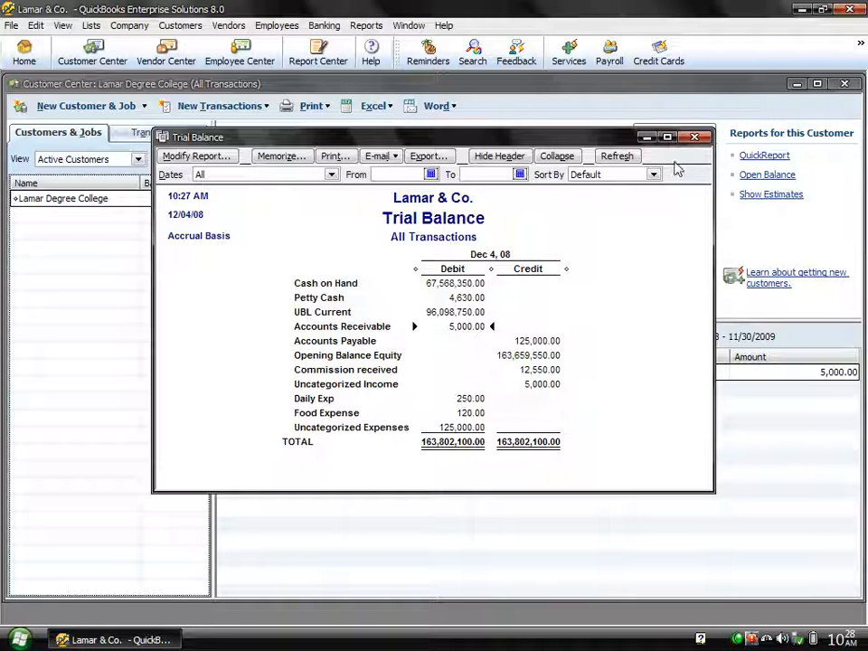
left_click(694, 138)
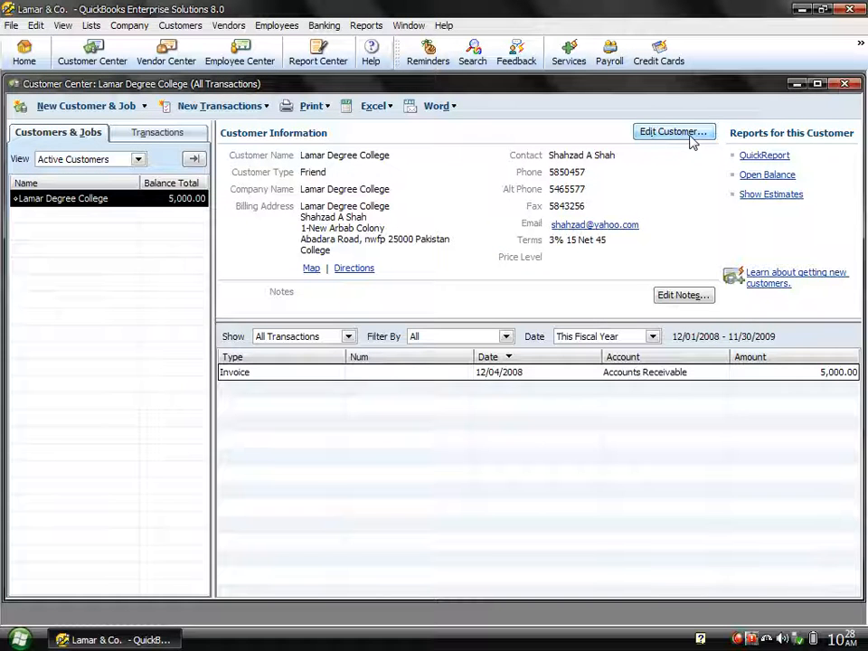
Step: Close the Customer Center and switch to the Vendor Center
left_click(843, 84)
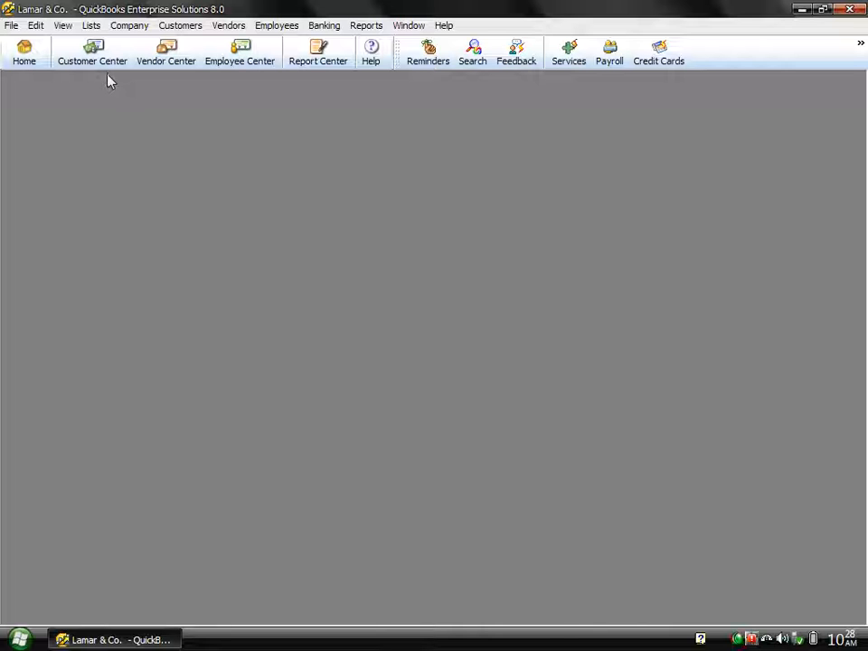
left_click(166, 61)
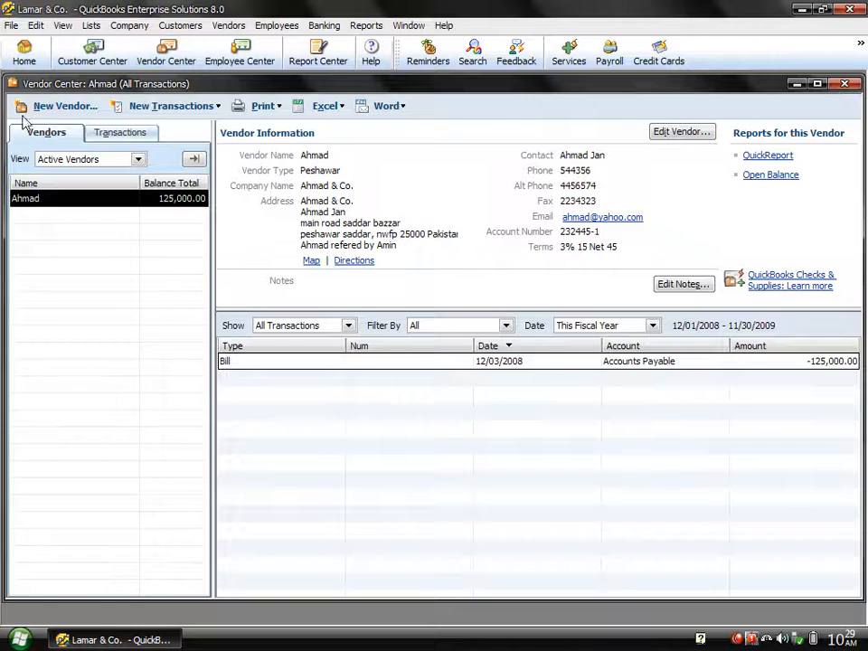
Step: Add vendor 'Sale Tax Agency' with company name 'GST Department' and save it
left_click(60, 107)
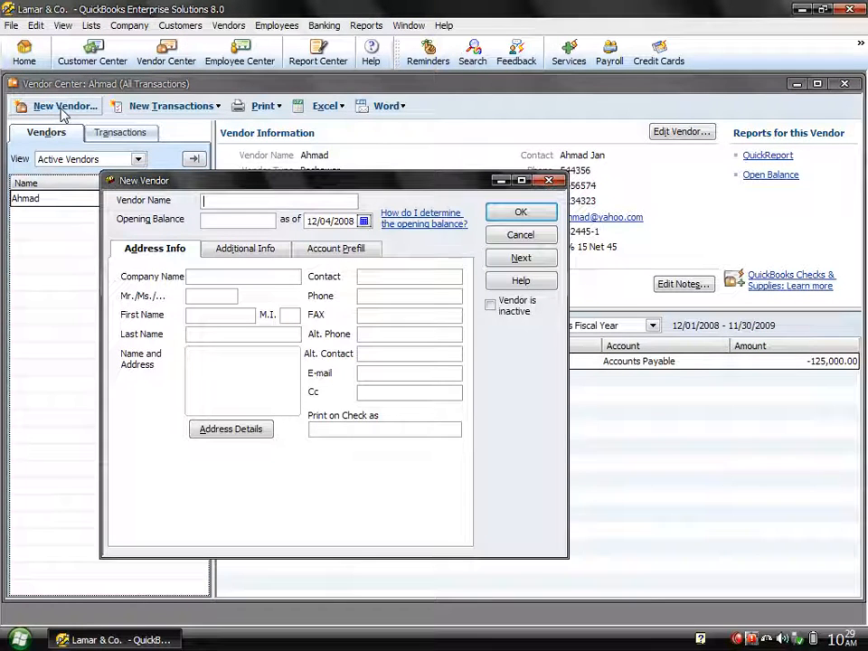
type("Sale Tax Agency")
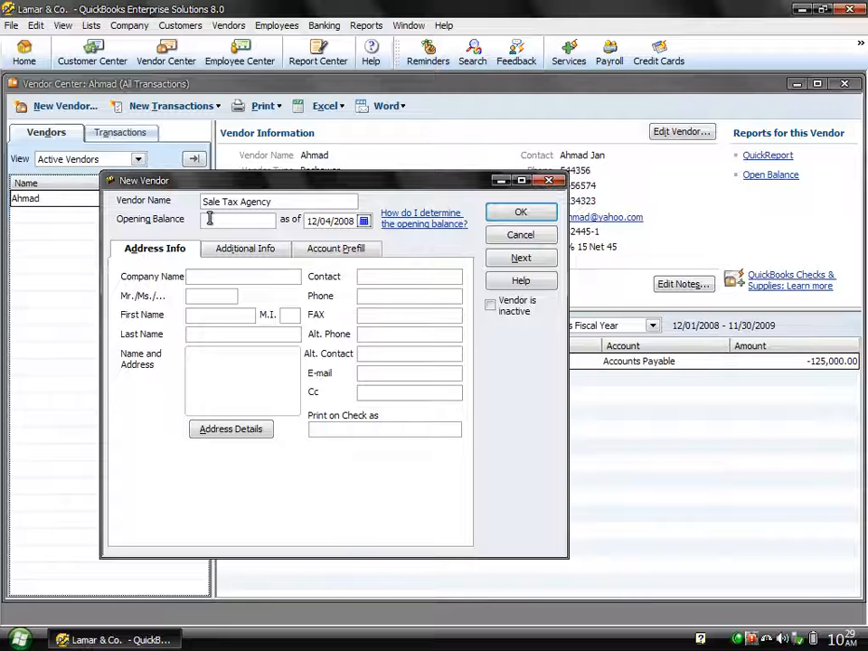
left_click(221, 280)
type("GST")
type("Department")
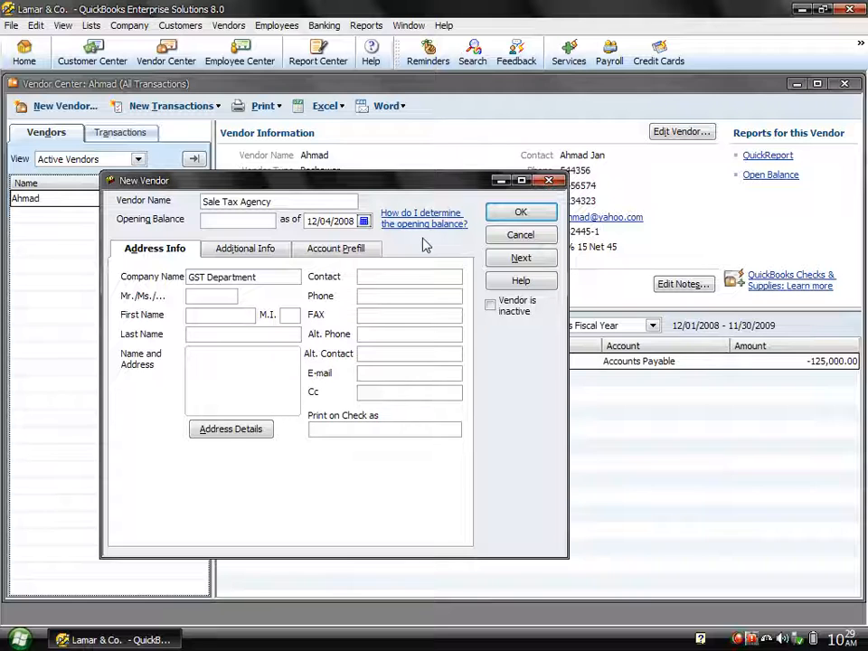
left_click(521, 211)
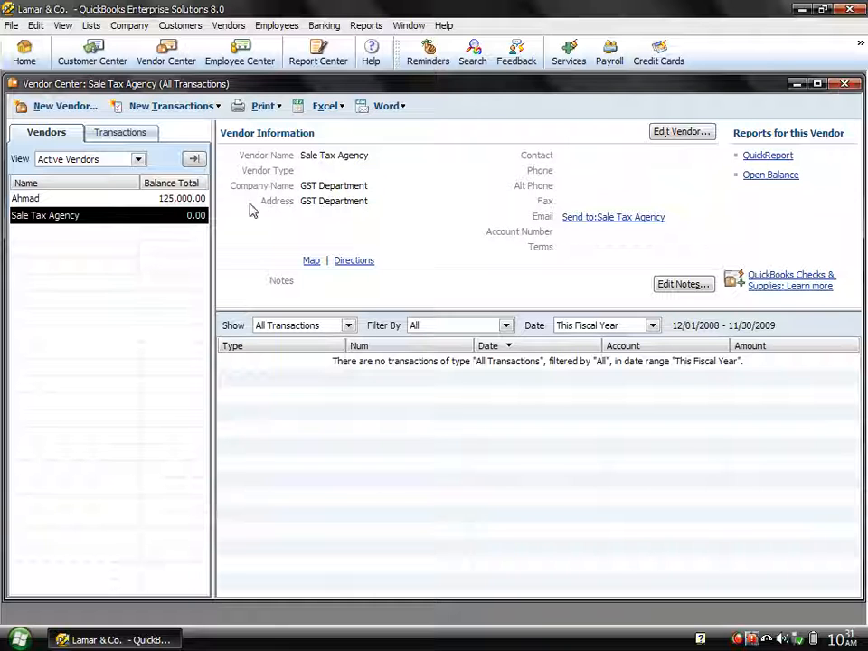
Step: Close the Vendor Center, open Lists > Item List and enlarge it to show all columns
left_click(847, 84)
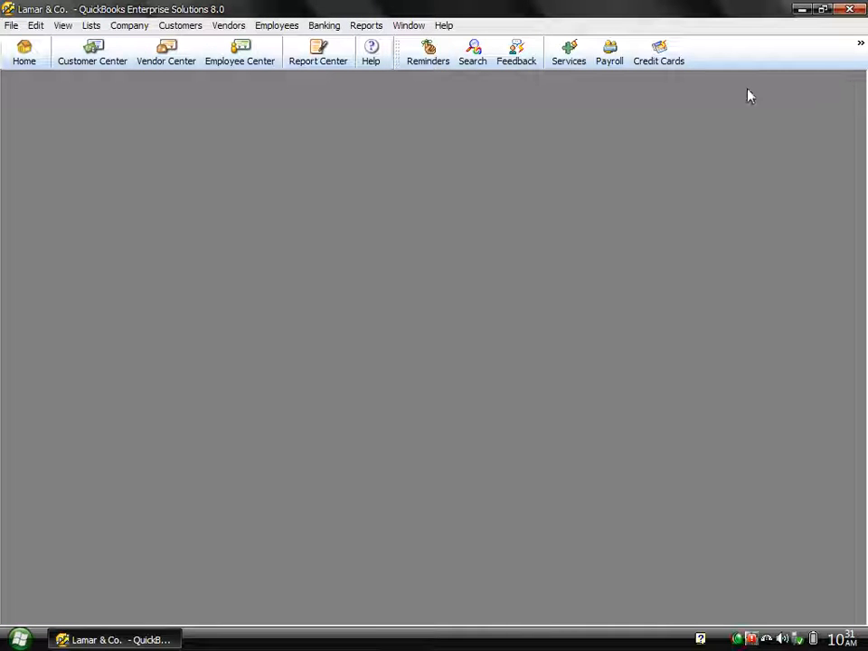
left_click(94, 25)
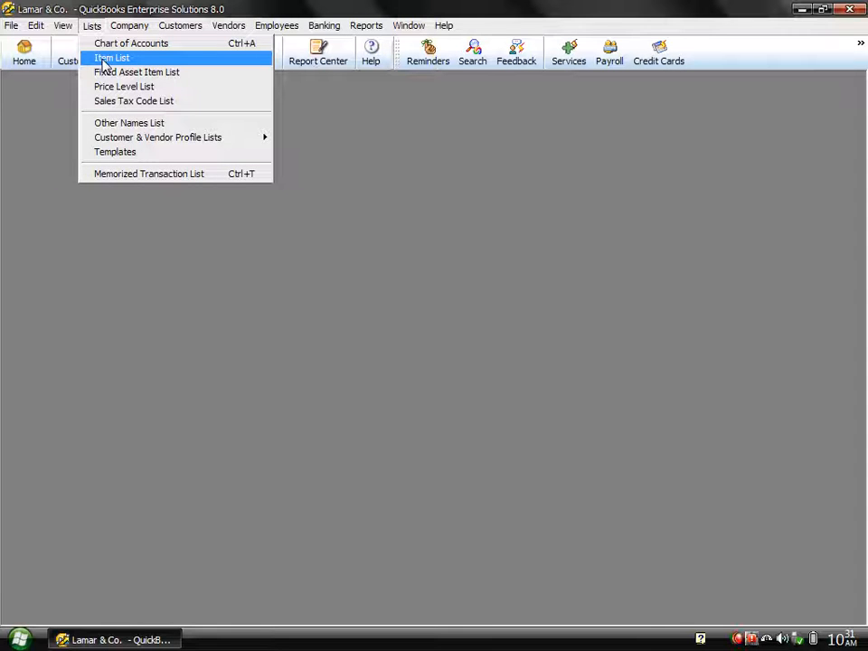
left_click(107, 59)
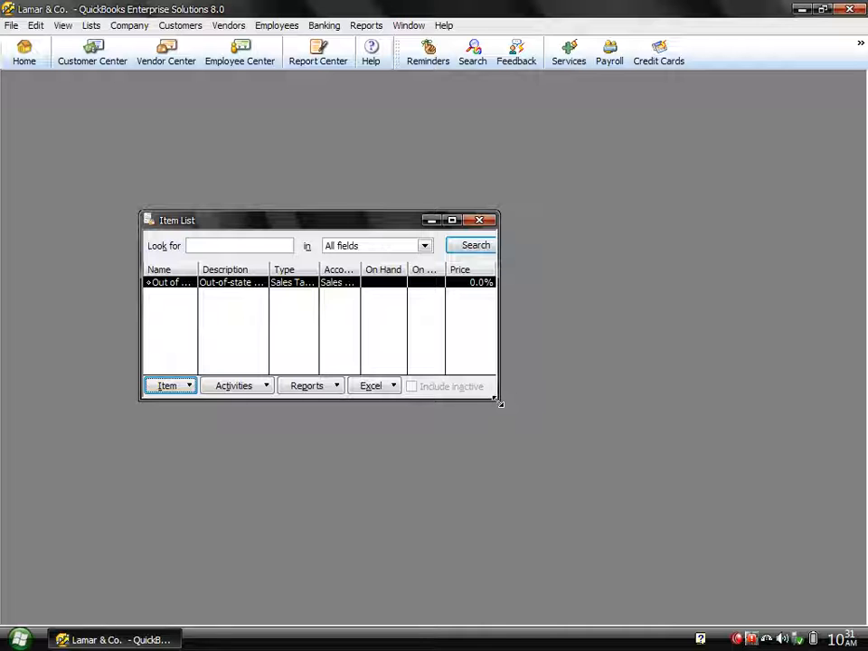
left_click_drag(499, 402, 824, 513)
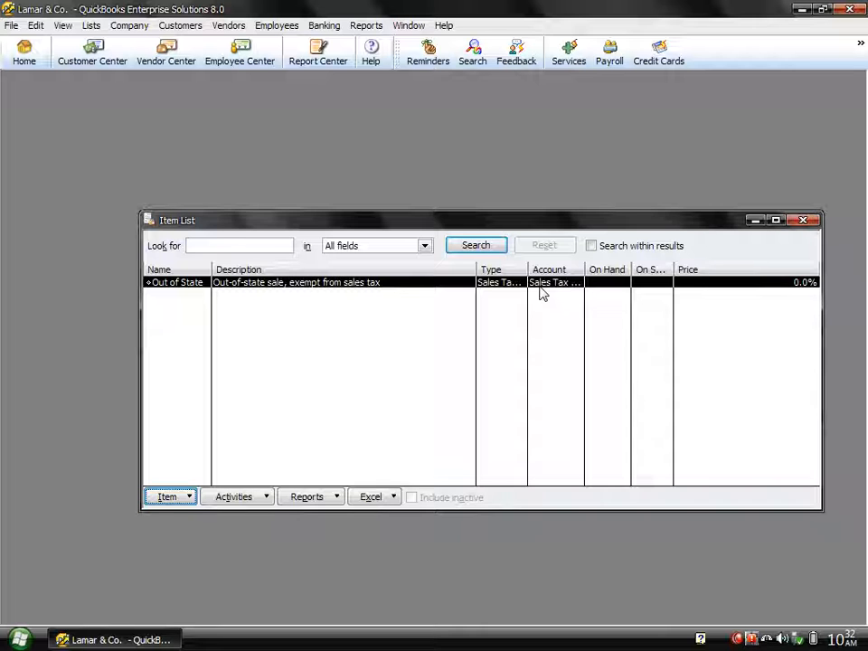
left_click(172, 497)
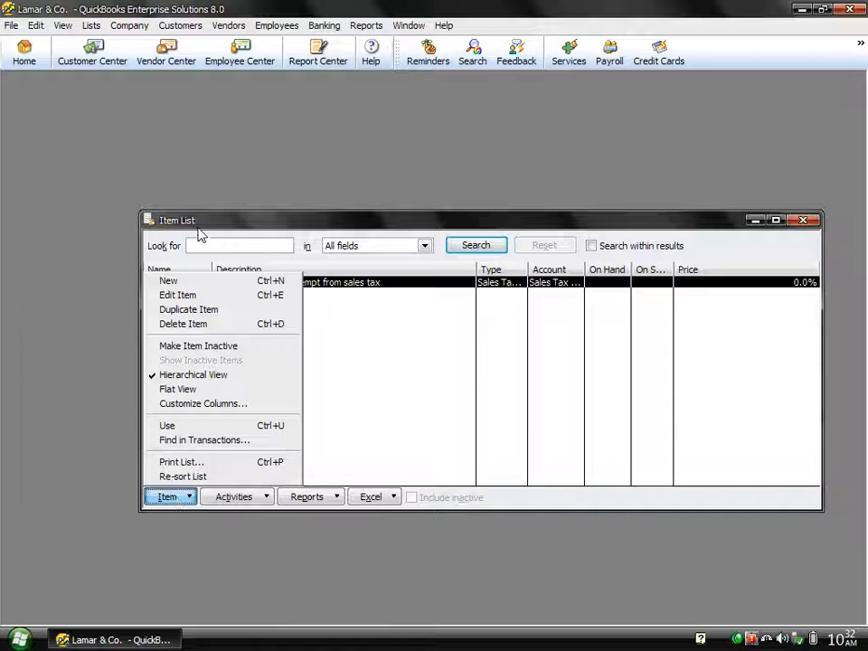
Step: Start a new Sales Tax Item named 'Sales tax 21%'
left_click(195, 287)
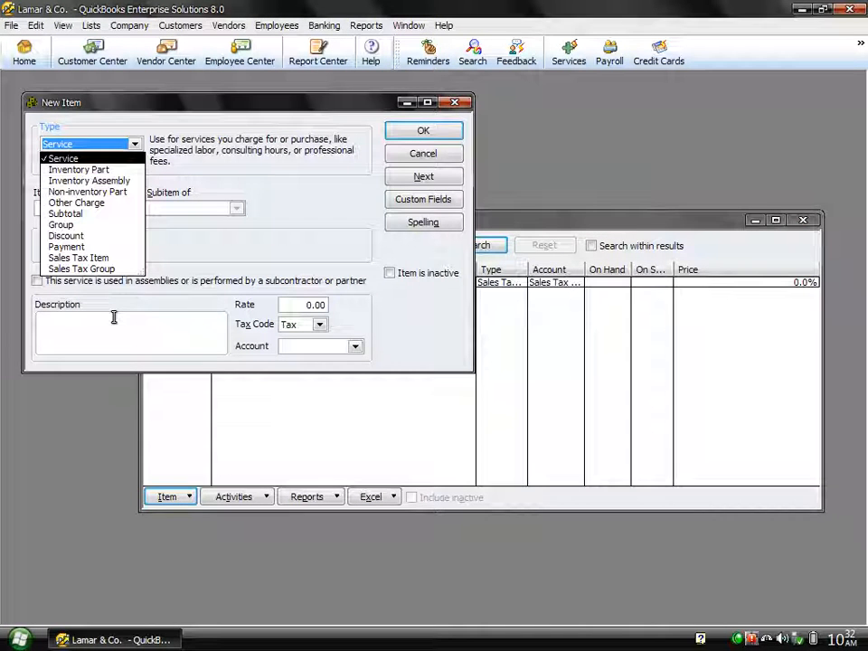
left_click(94, 260)
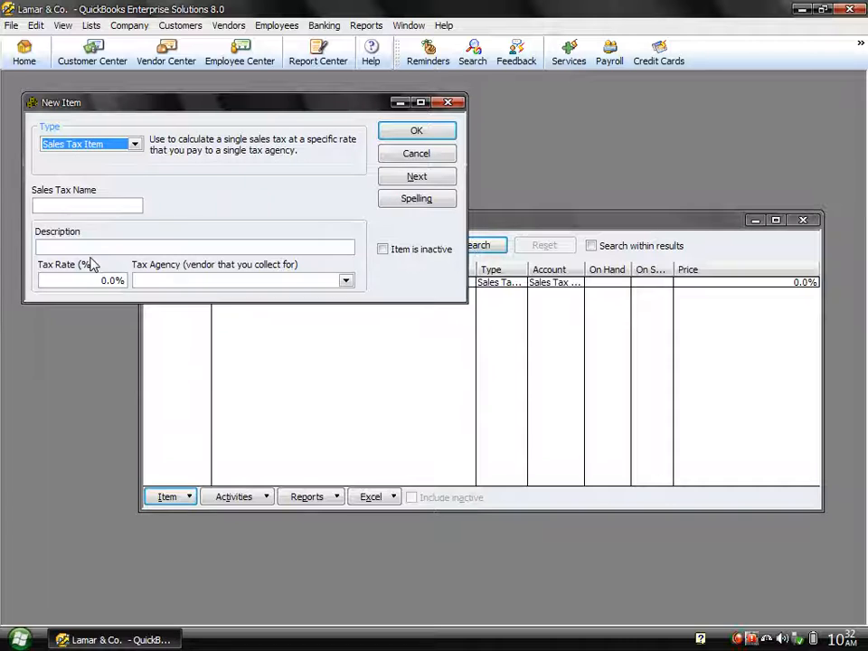
left_click(65, 203)
type("Sal")
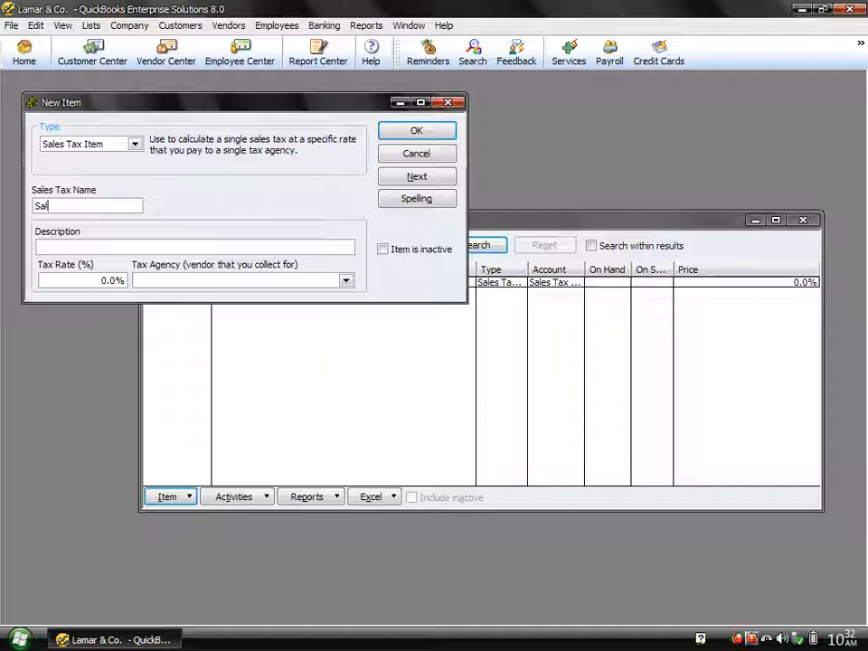
type("es t")
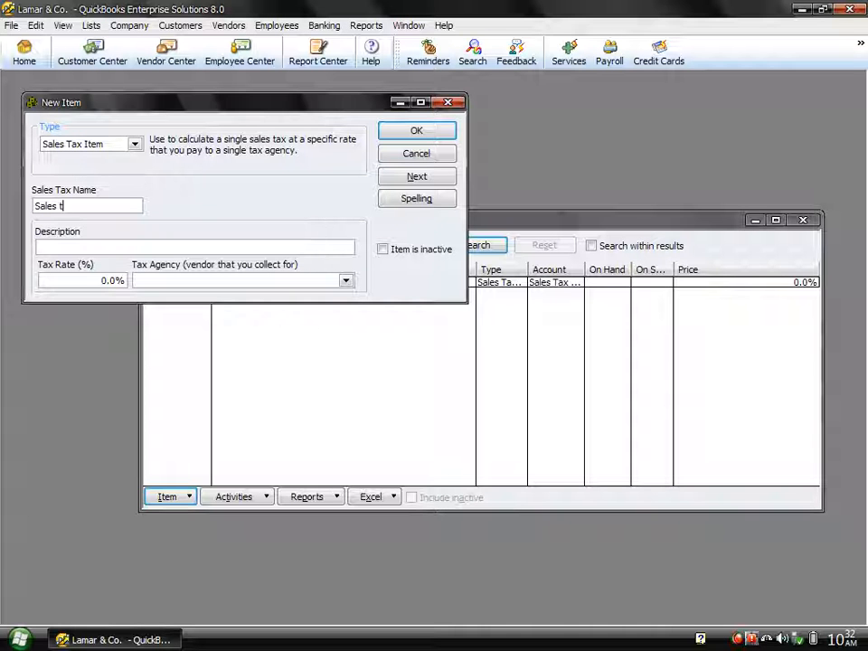
type("ax ")
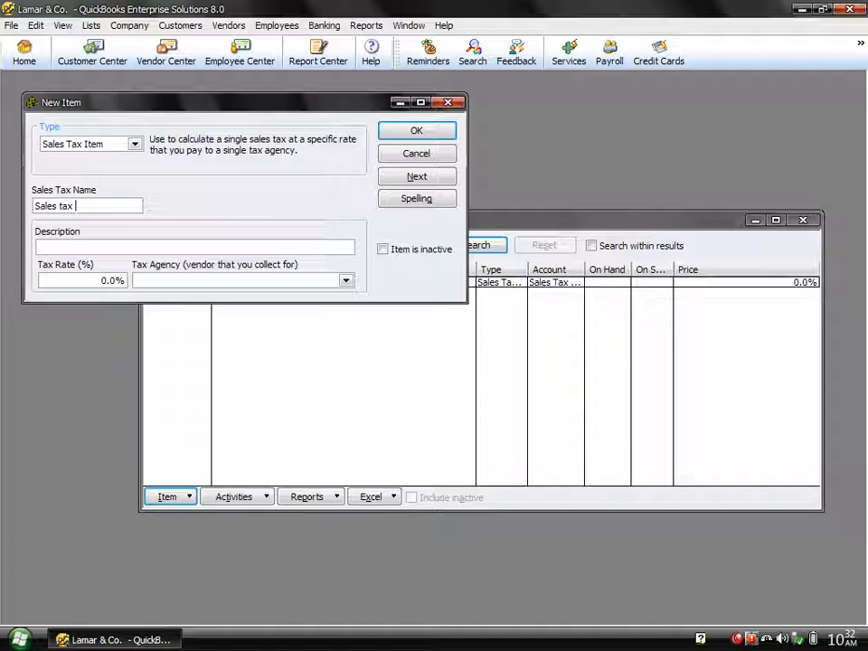
type("21%")
Step: Give it a 21% rate with Sale Tax Agency as the tax agency
key("Tab")
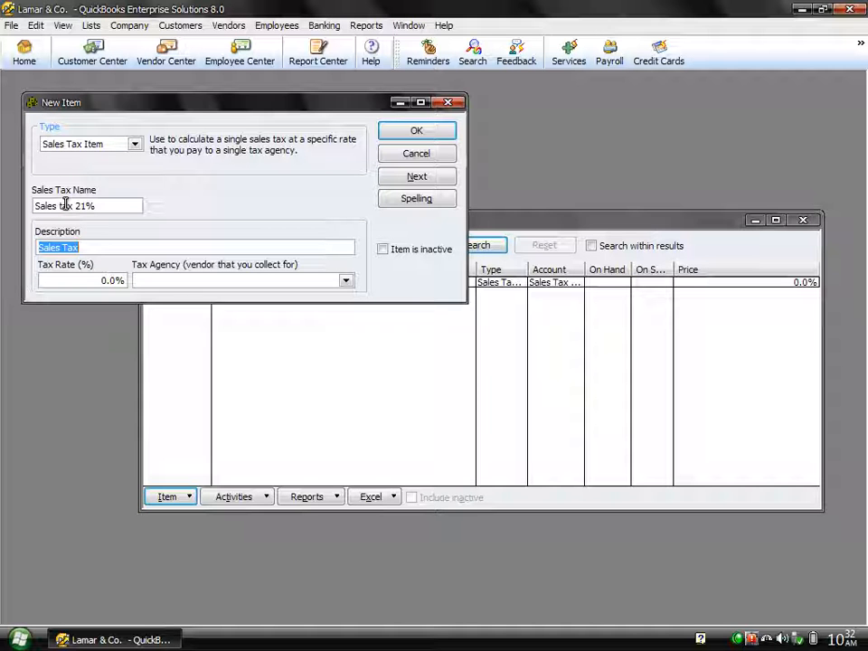
key("Tab")
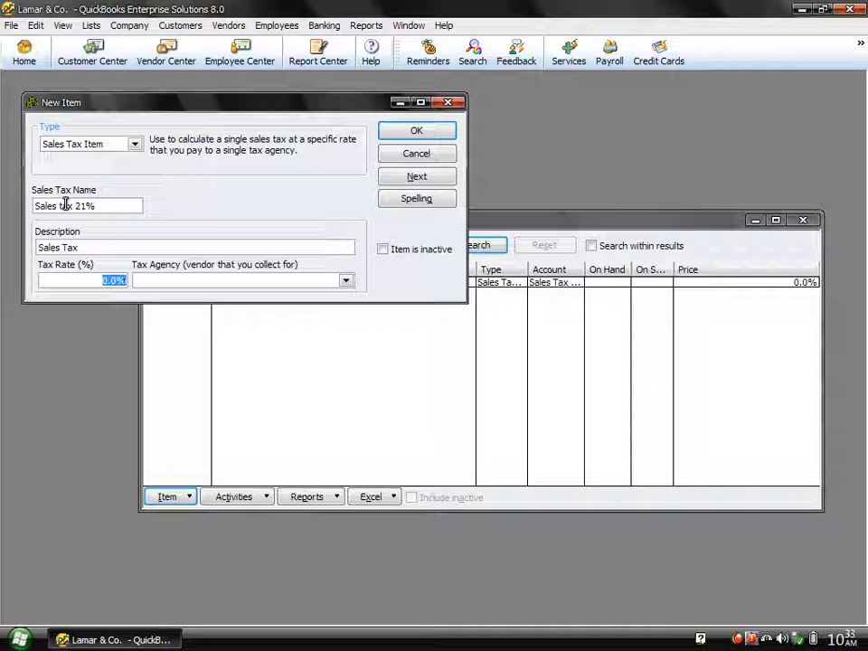
type("21")
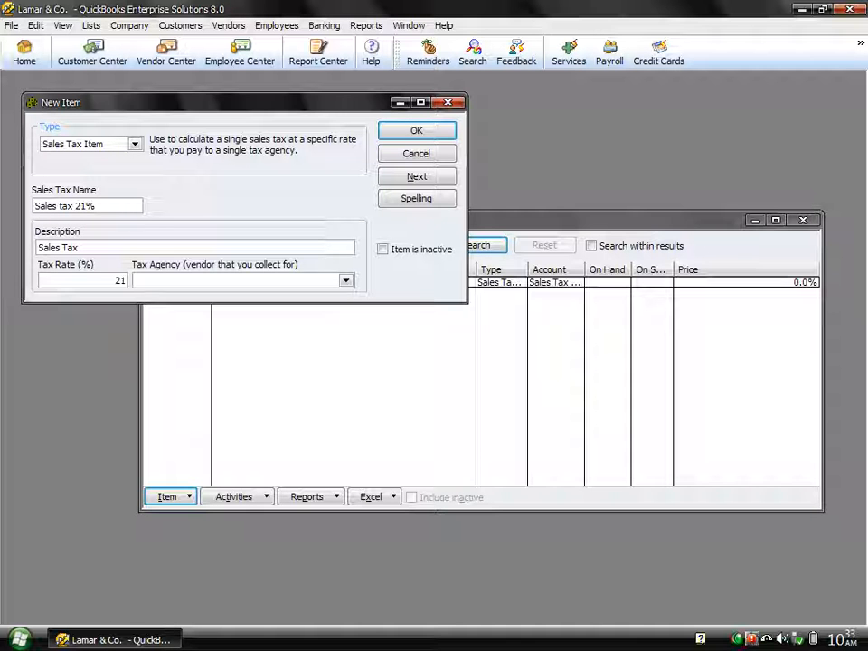
key("Tab")
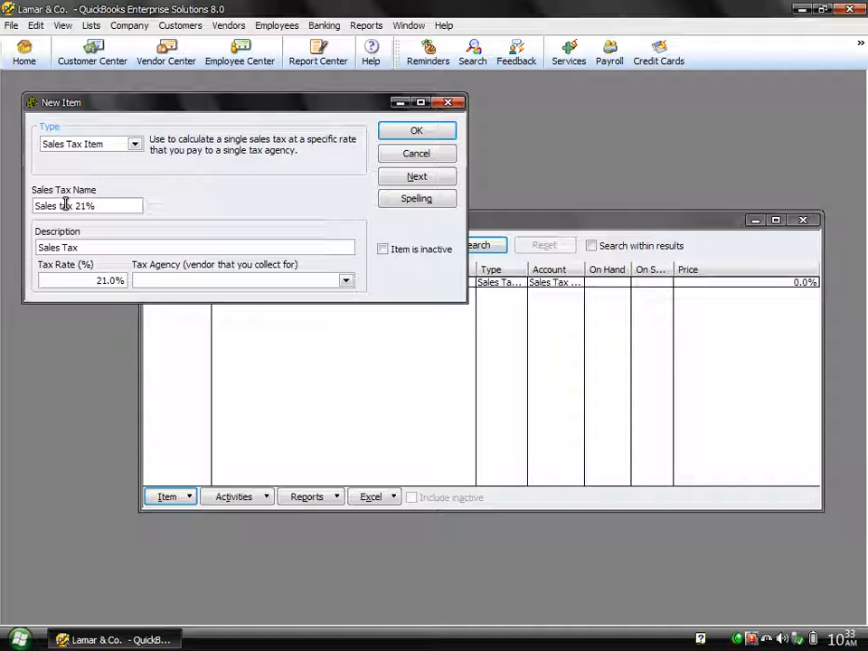
left_click(348, 281)
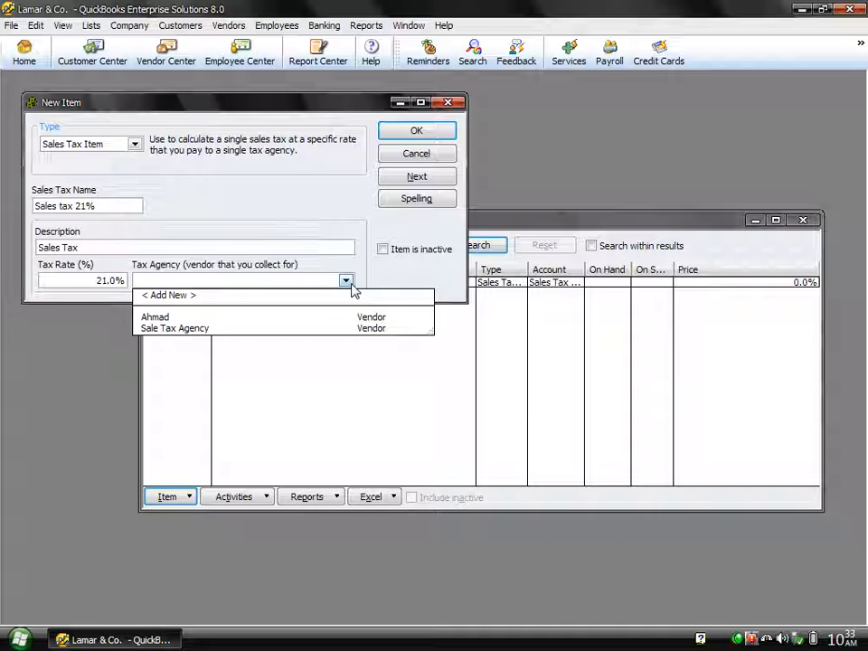
left_click(188, 329)
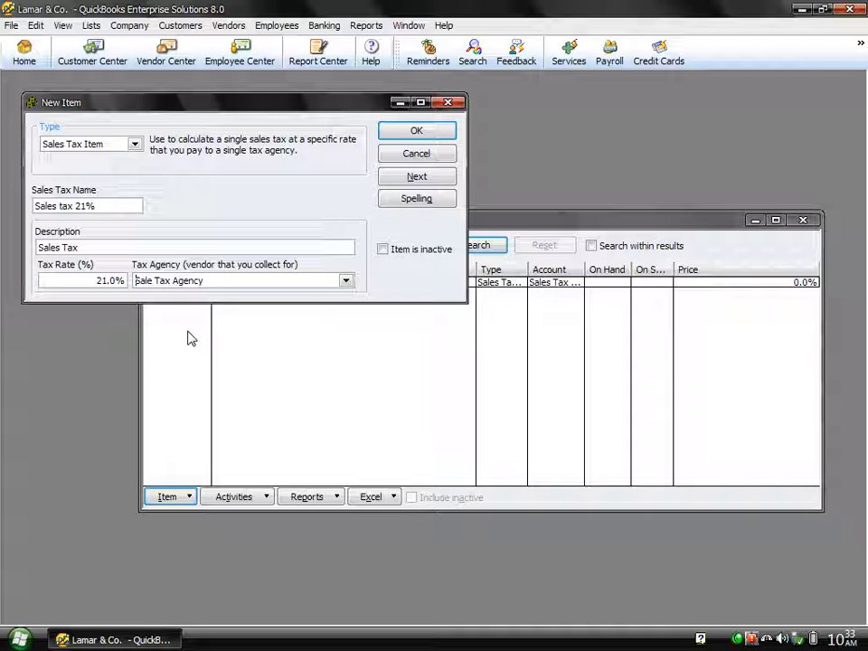
Step: Save the Sales tax 21% item and start another new item with Ctrl+N
left_click(389, 132)
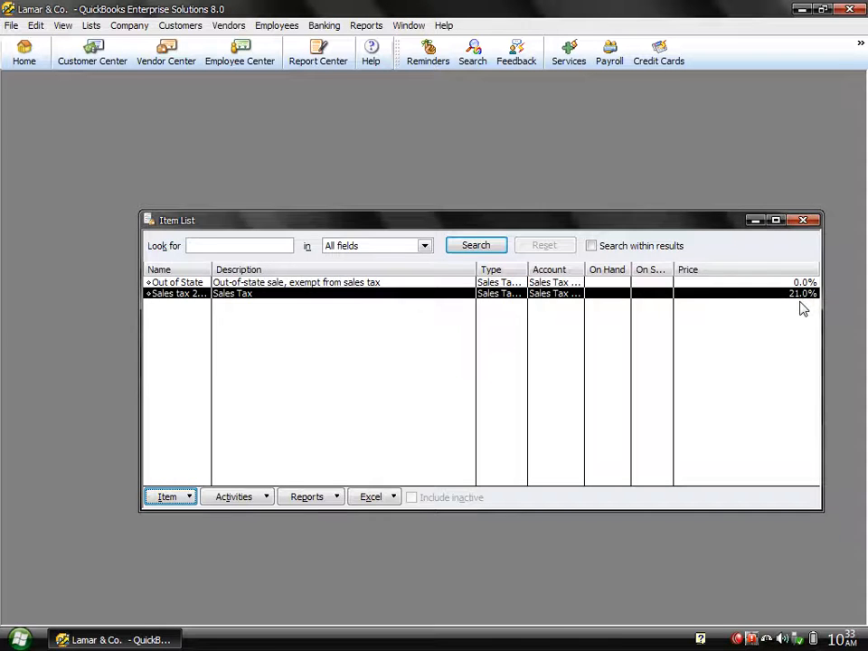
key("ctrl+n")
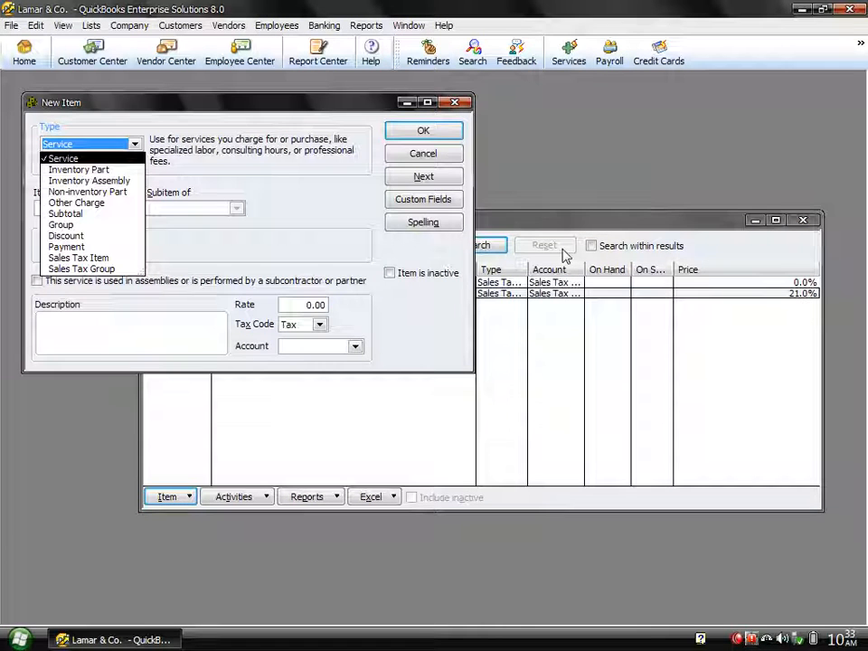
Step: Make the new item a Sales Tax Item named 'Sale tax 16%'
left_click(81, 258)
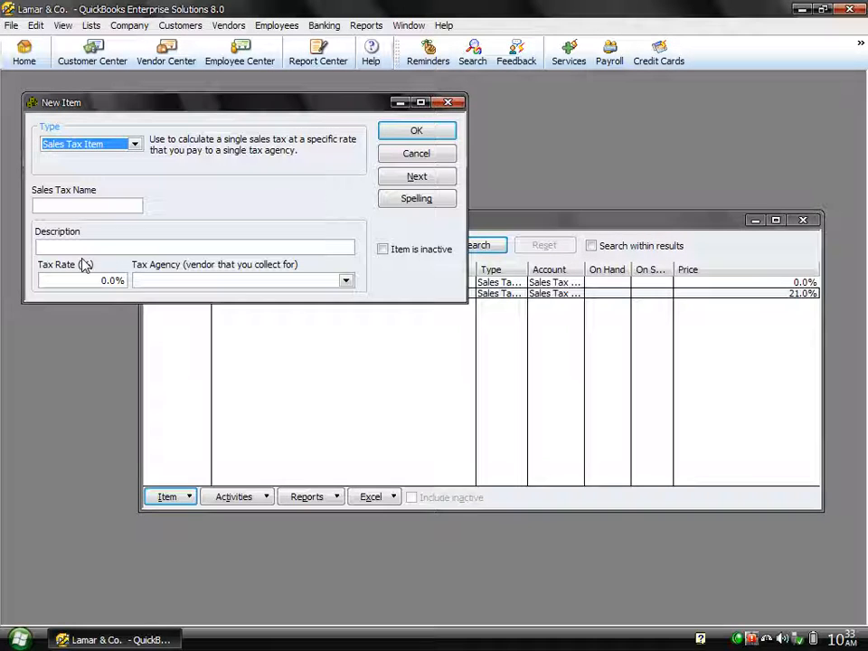
left_click(70, 205)
type("Sal")
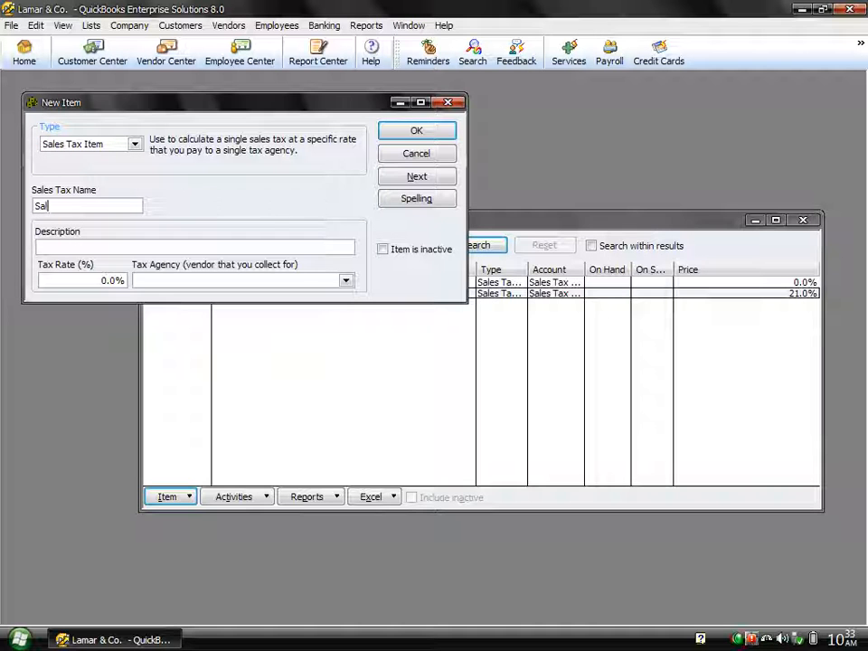
type("e tax 16")
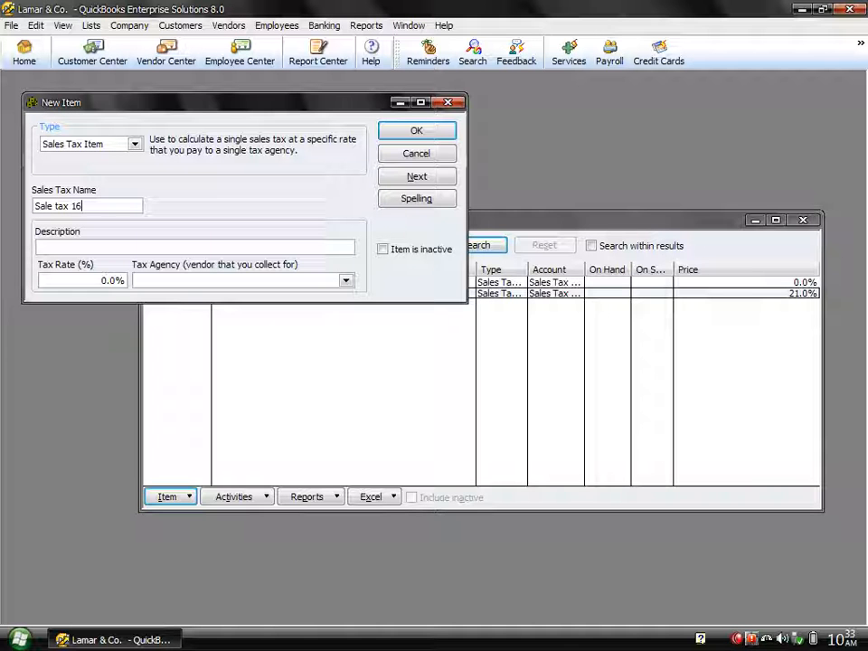
type("%")
left_click(80, 248)
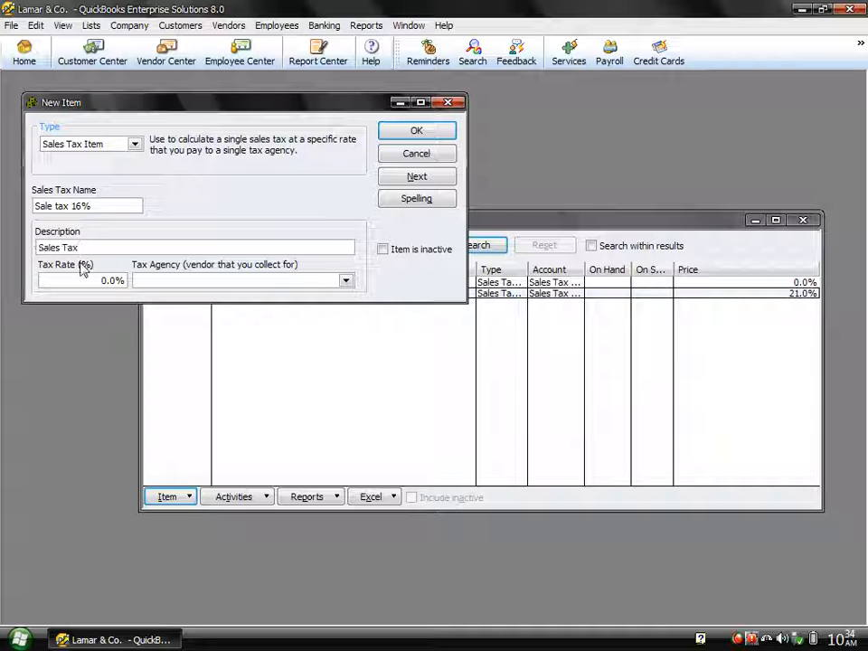
left_click(97, 282)
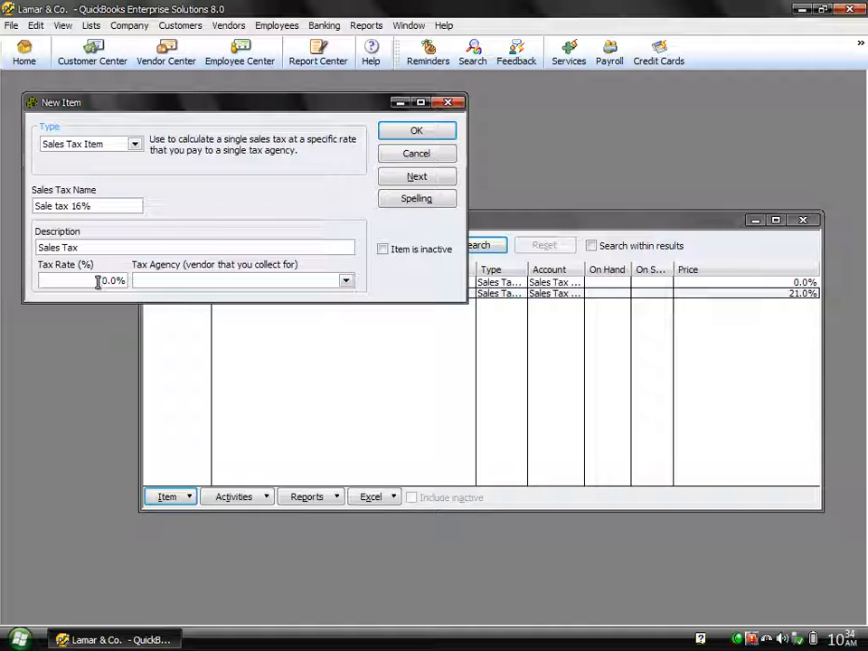
Step: Set a 16% rate with Sale Tax Agency, save it, and return to the Customer Center
key("Delete")
type("16")
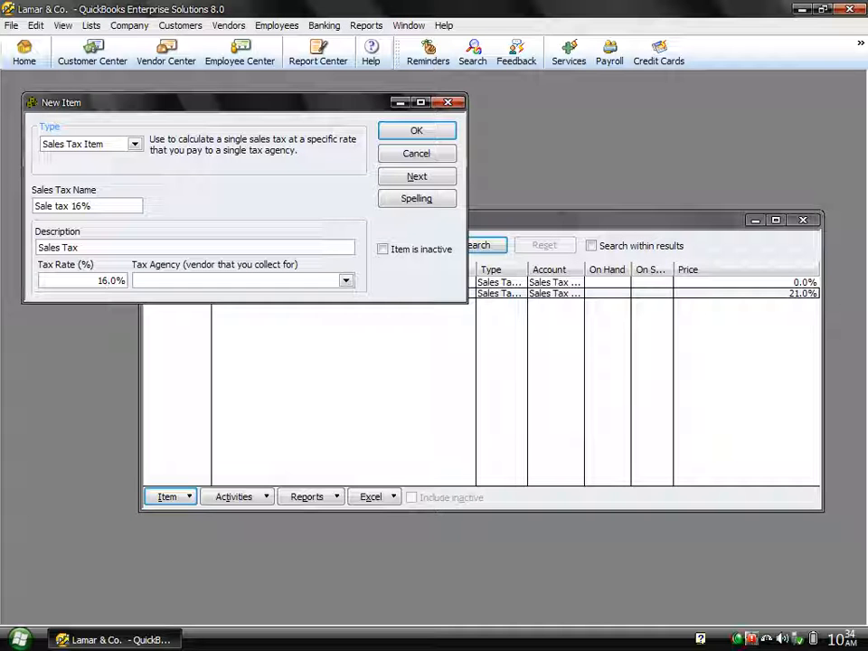
key("Tab")
type("S")
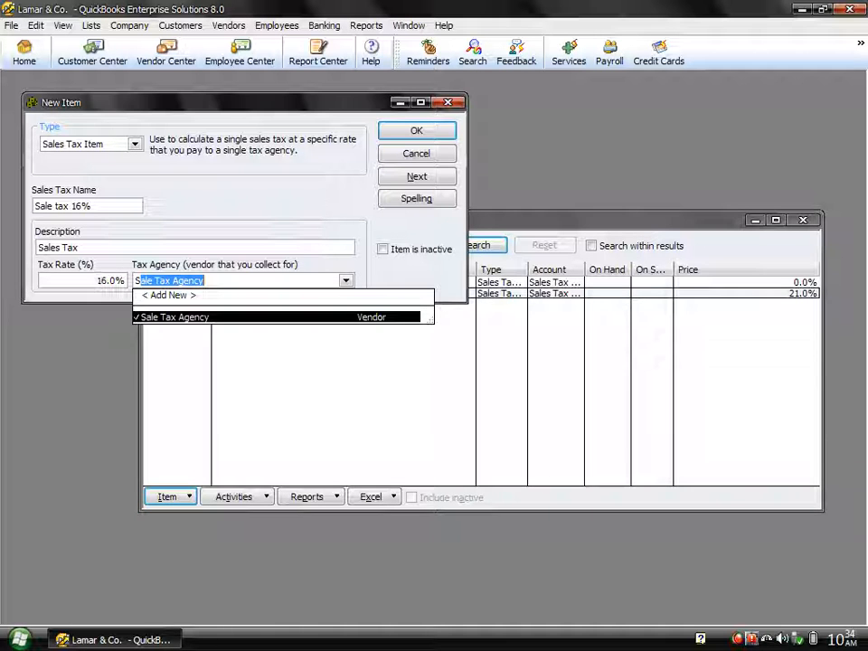
key("Tab")
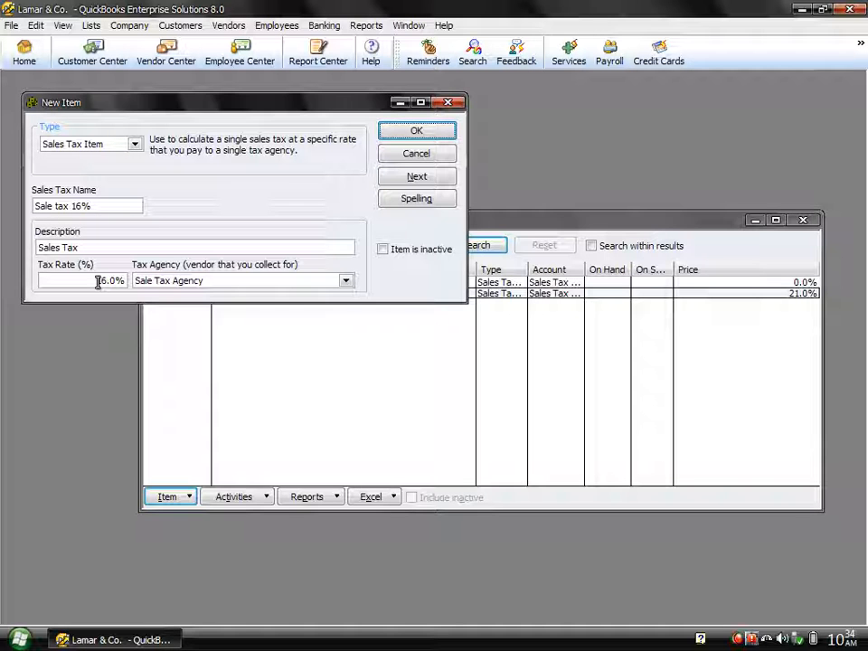
left_click(395, 134)
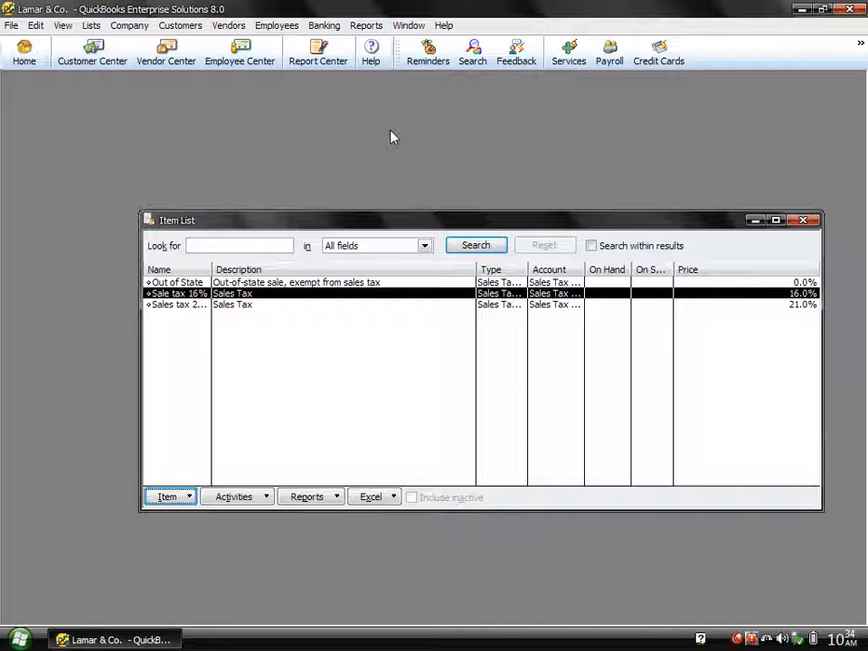
left_click(803, 222)
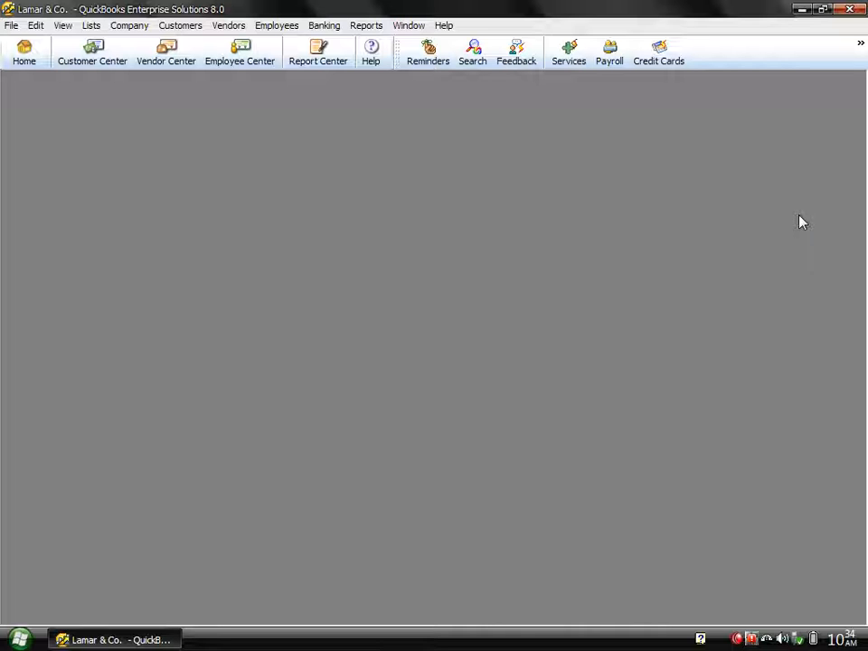
left_click(86, 61)
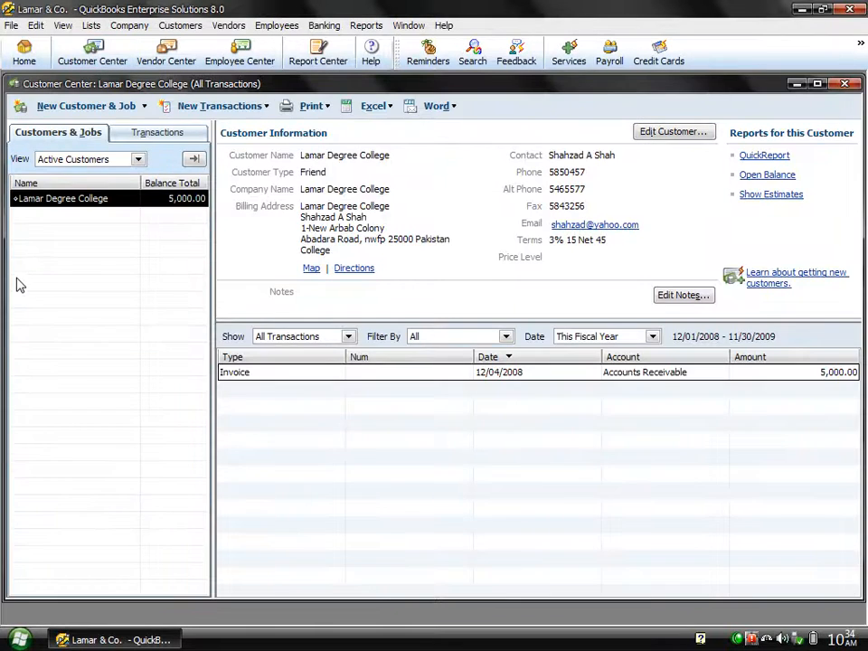
Step: In Lamar Degree College's Additional Info, set tax item Sales tax 21%, leave tax code Tax, and save
double_click(48, 201)
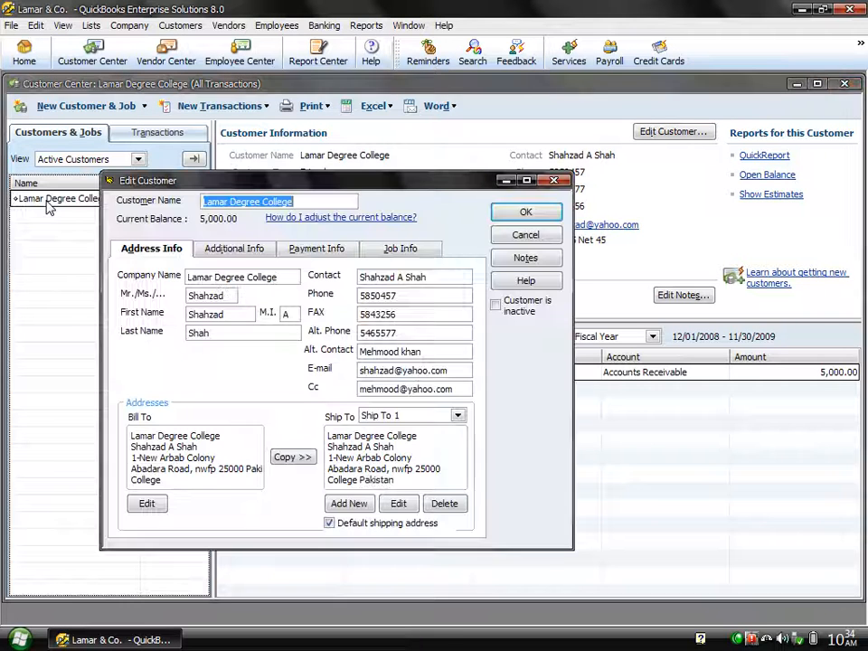
left_click(253, 256)
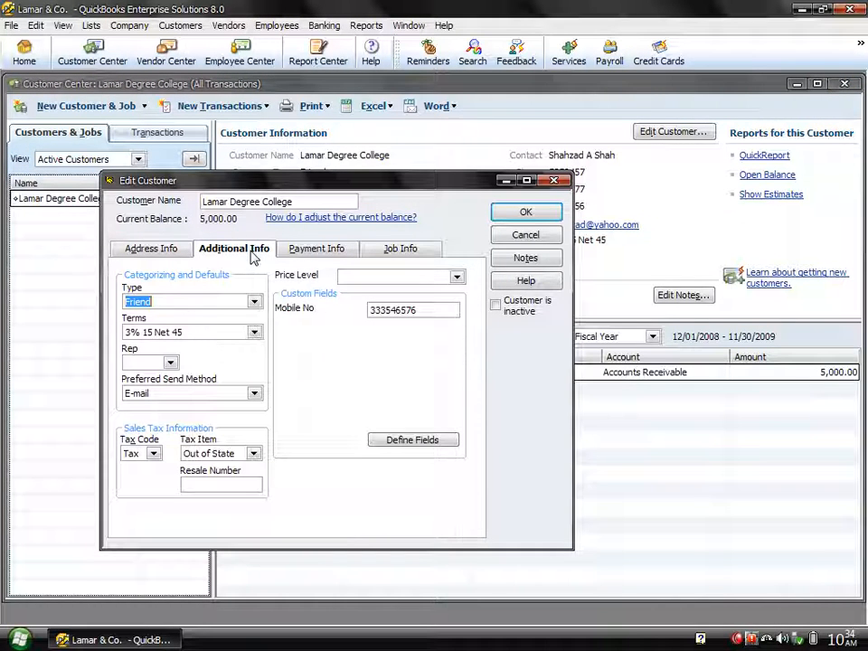
left_click(254, 455)
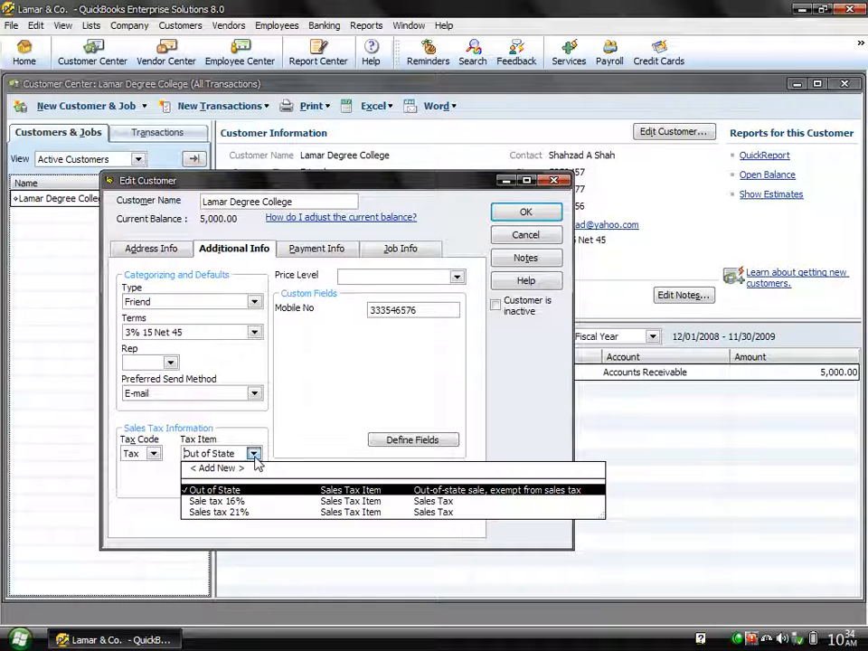
left_click(226, 513)
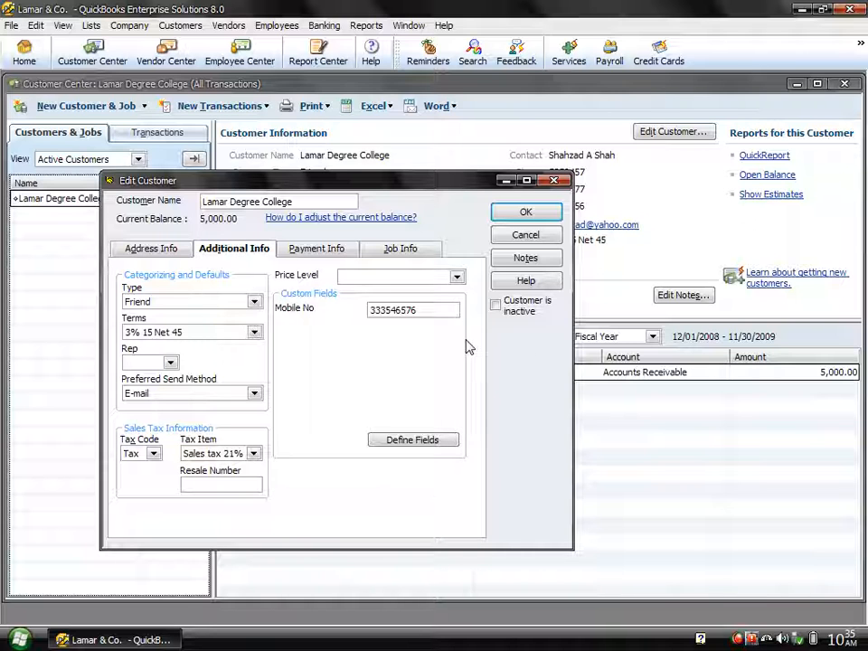
left_click(155, 454)
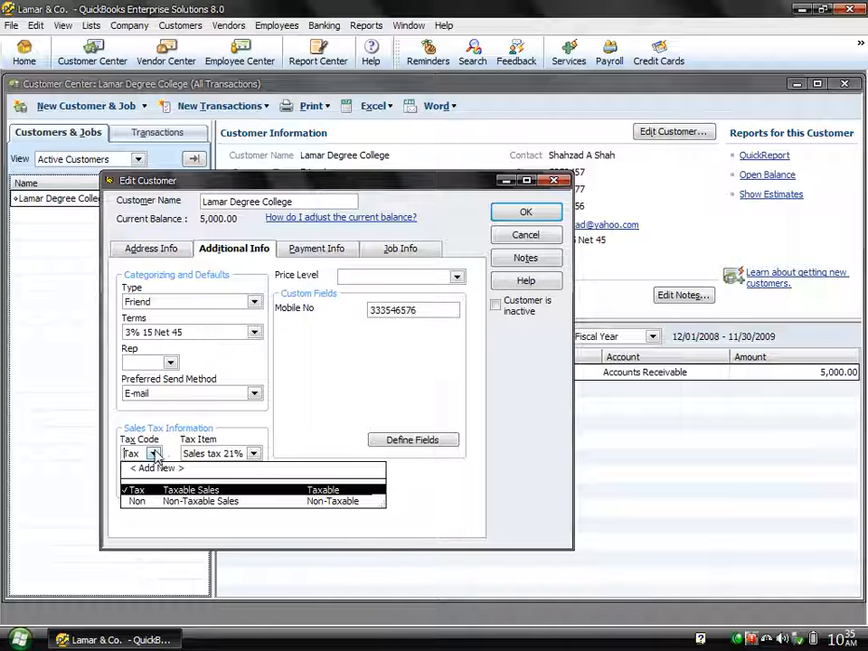
left_click(157, 507)
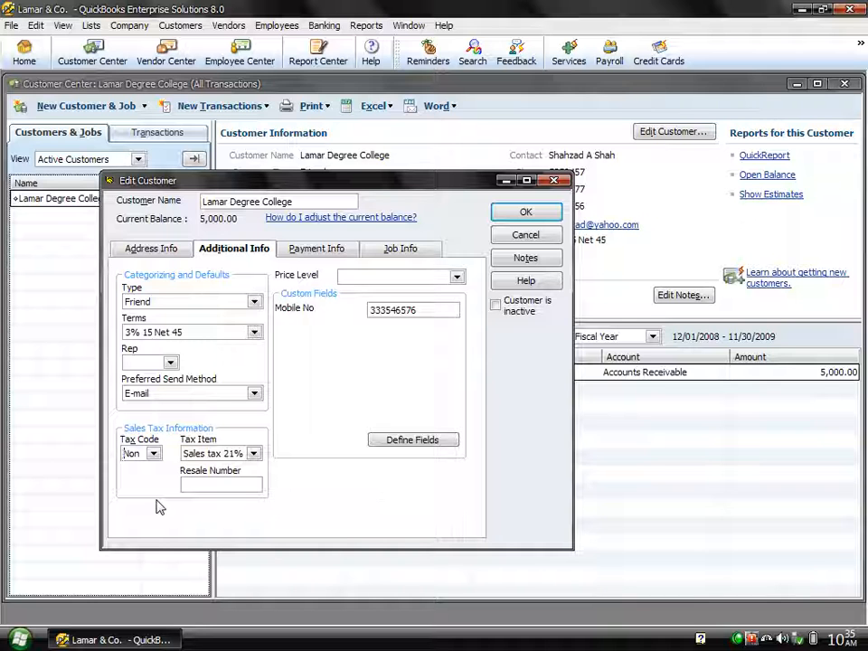
left_click(153, 453)
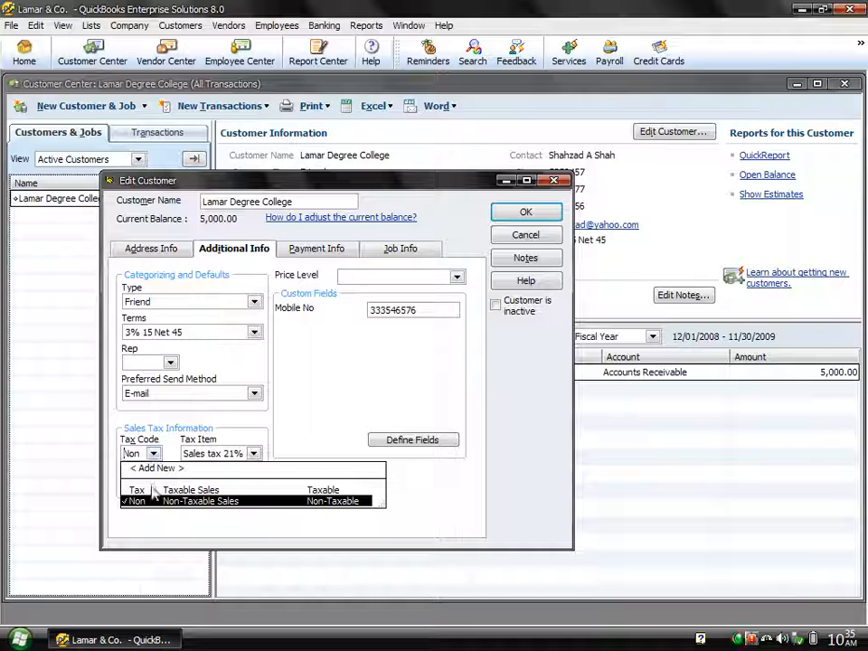
left_click(152, 490)
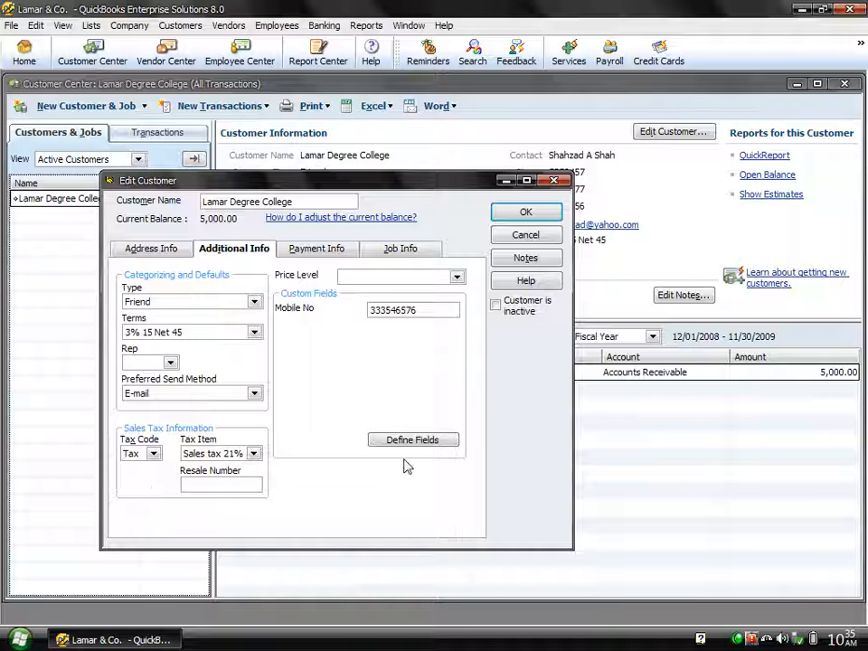
left_click(529, 214)
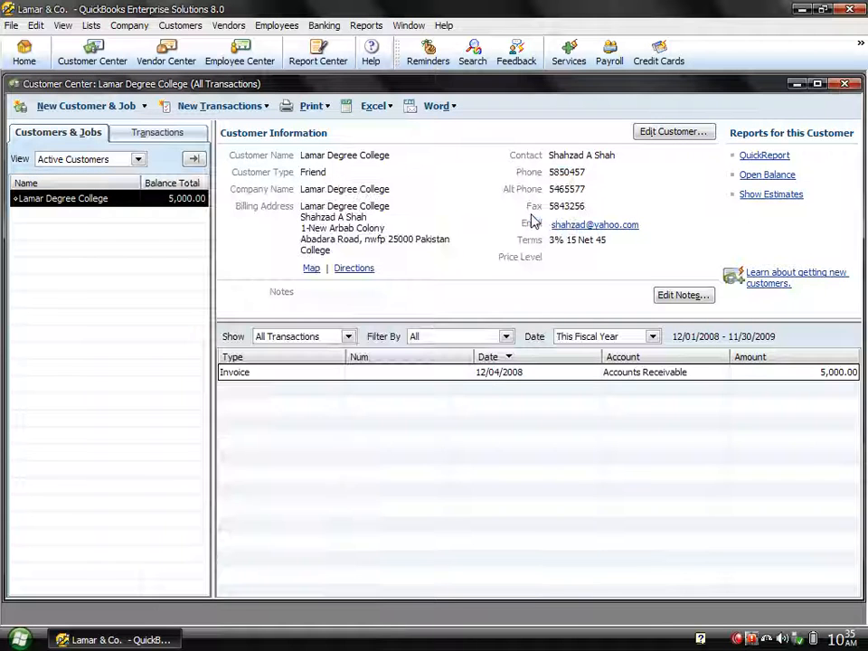